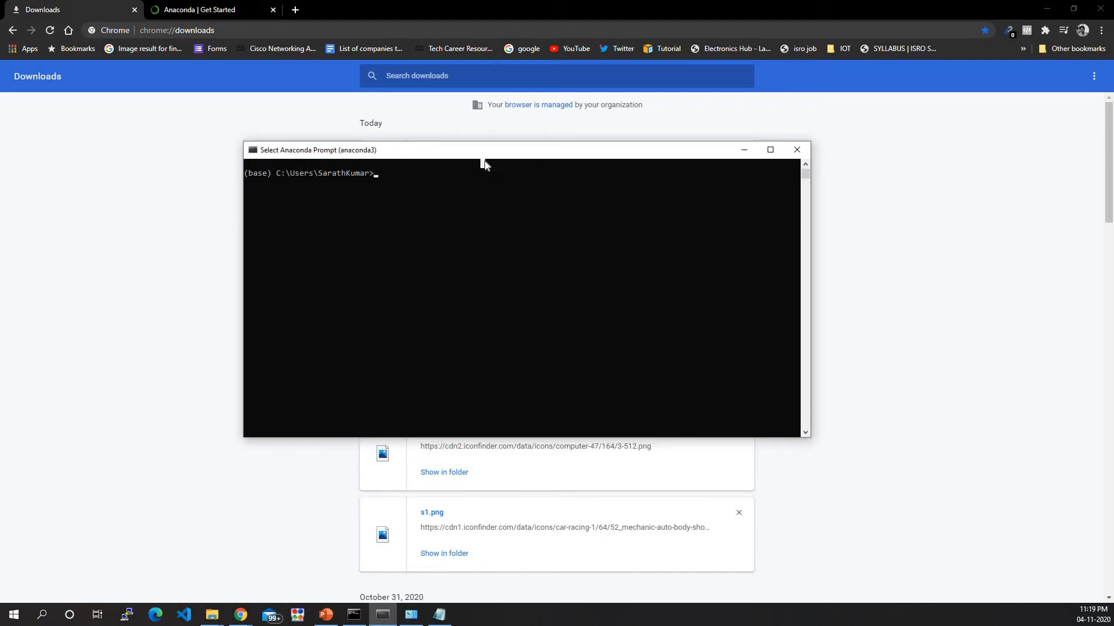
Switch to the commends file in Notepad and arrange its window beside the Anaconda Prompt window
{"action": "key", "text": "alt+Tab"}
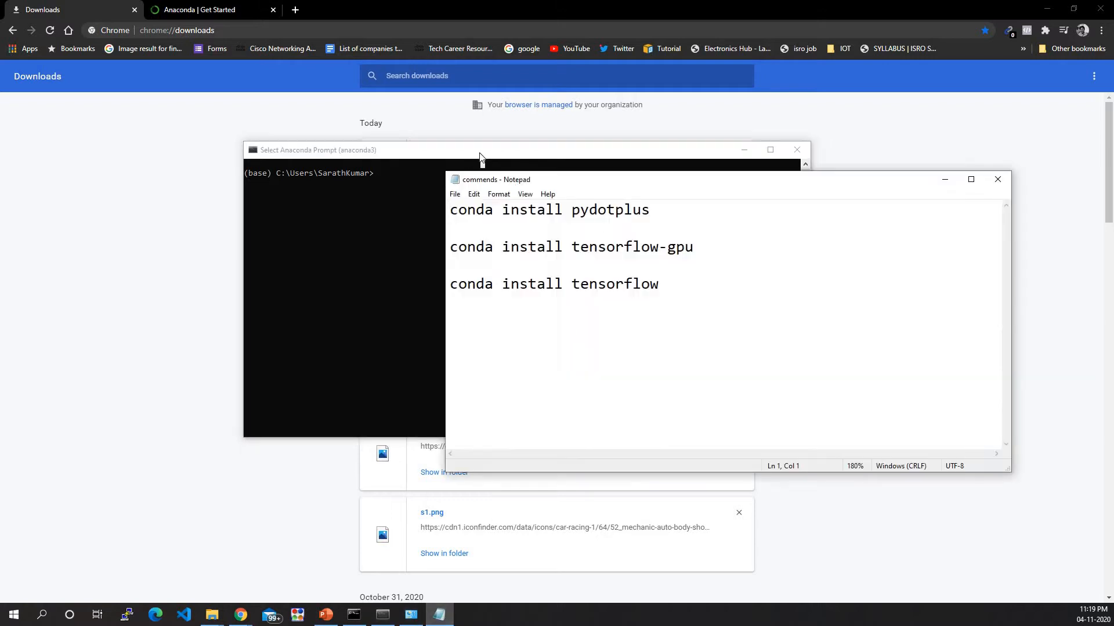
{"action": "left_click_drag", "start_coordinate": [471, 157], "coordinate": [293, 153]}
{"action": "left_click_drag", "start_coordinate": [704, 195], "coordinate": [845, 161]}
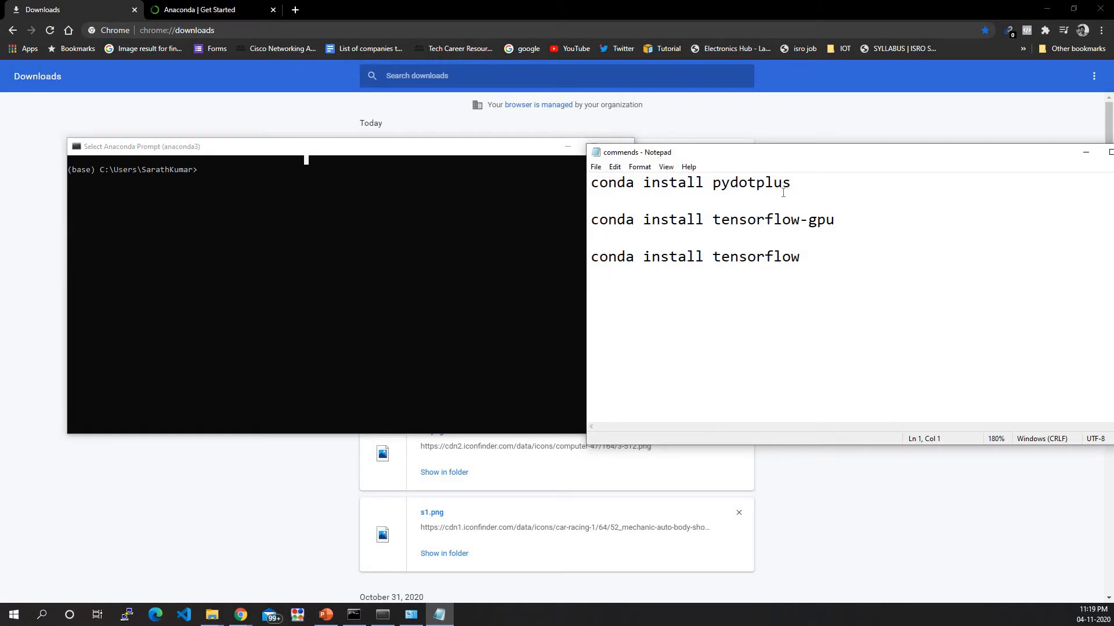
Review the conda install commands for pydotplus, tensorflow-gpu and tensorflow in the commends notes
{"action": "left_click_drag", "start_coordinate": [816, 186], "coordinate": [714, 184]}
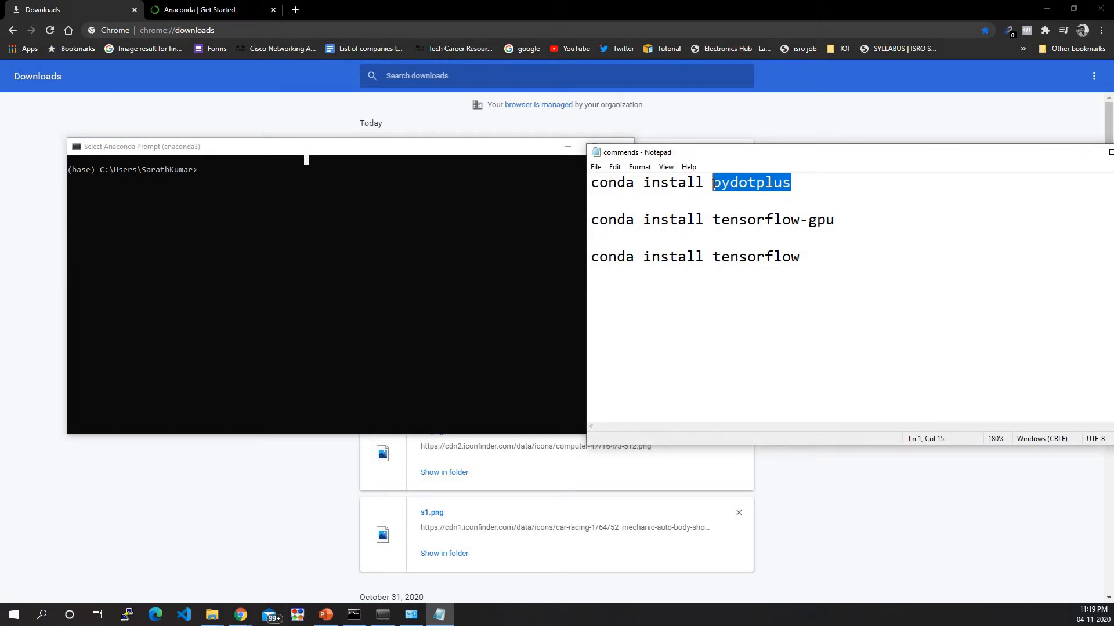
{"action": "left_click_drag", "start_coordinate": [704, 224], "coordinate": [817, 224]}
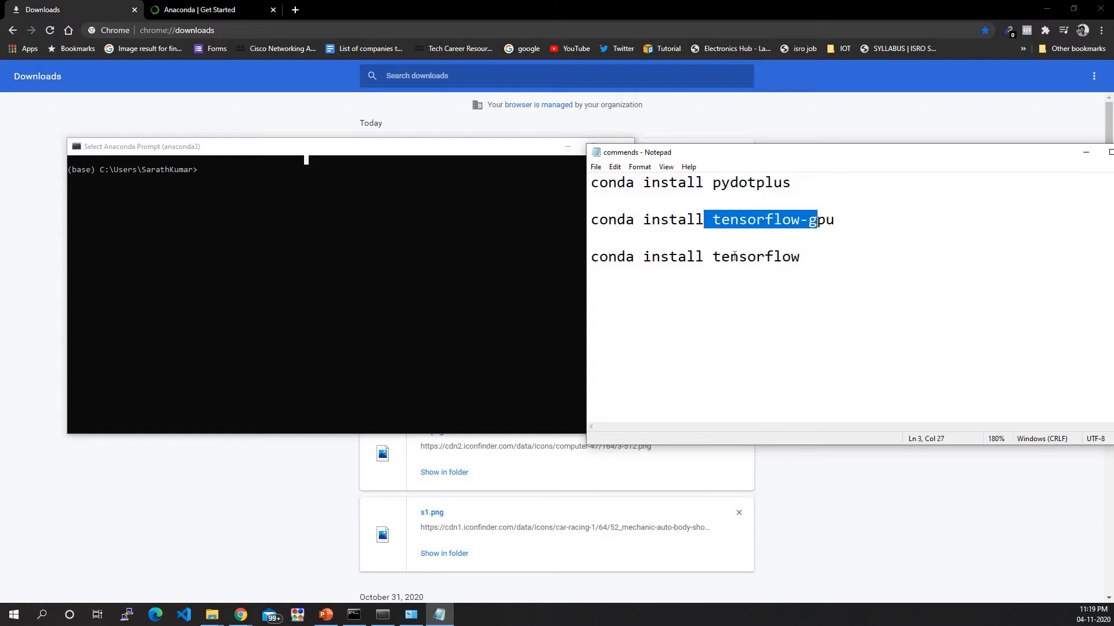
{"action": "double_click", "coordinate": [735, 256]}
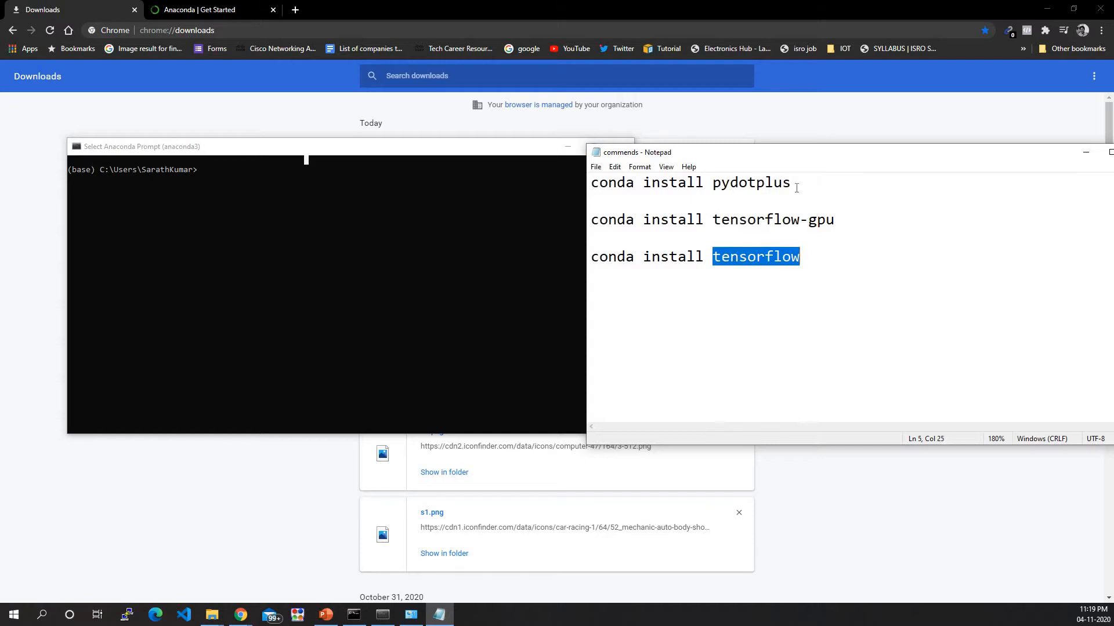
{"action": "left_click_drag", "start_coordinate": [796, 187], "coordinate": [589, 185]}
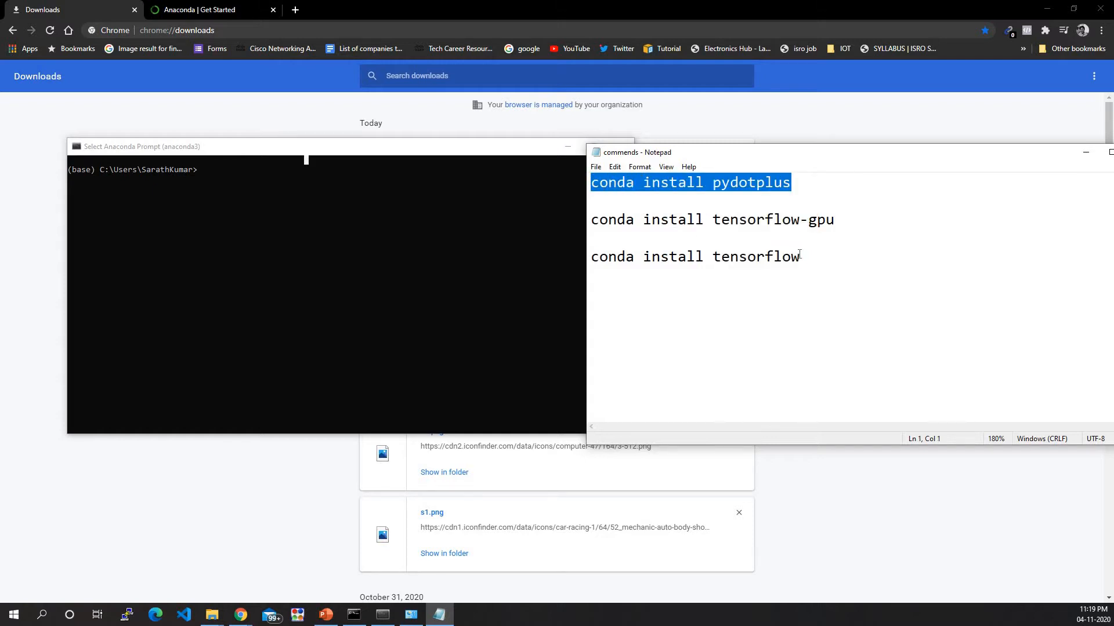
{"action": "left_click_drag", "start_coordinate": [803, 256], "coordinate": [589, 219]}
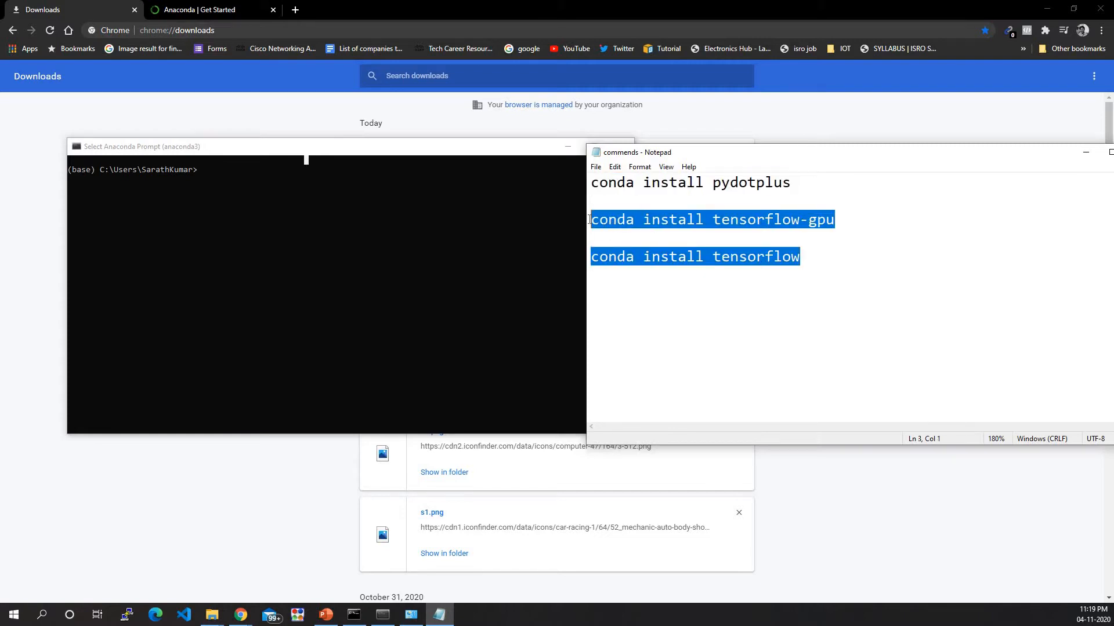
{"action": "left_click", "coordinate": [725, 237]}
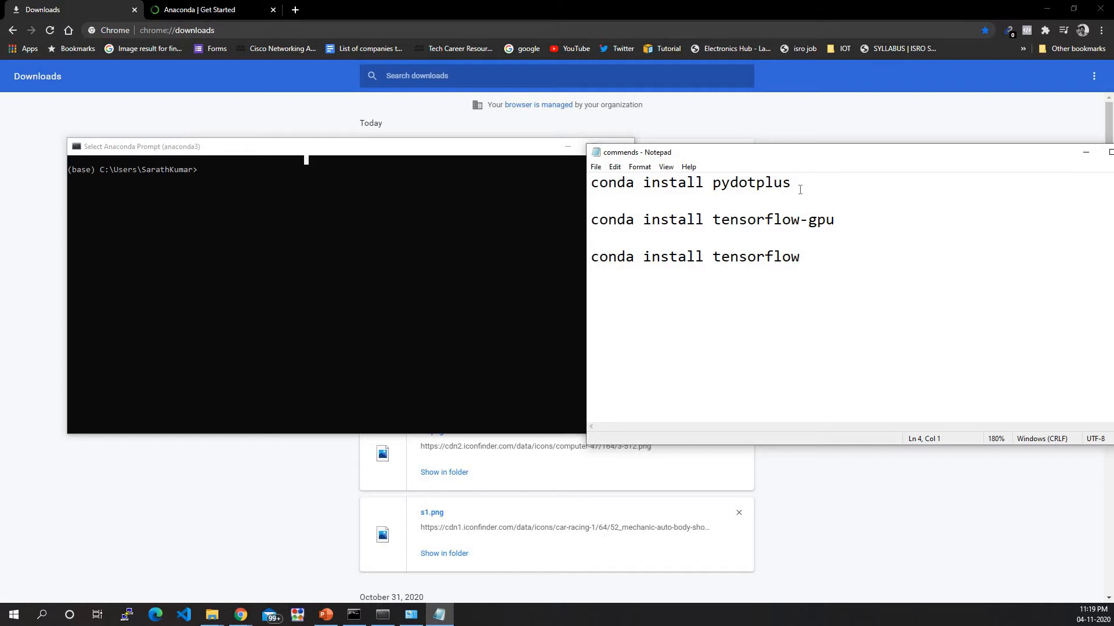
Try to copy the pydotplus install command from the notes into the Anaconda Prompt
{"action": "left_click_drag", "start_coordinate": [801, 182], "coordinate": [591, 182]}
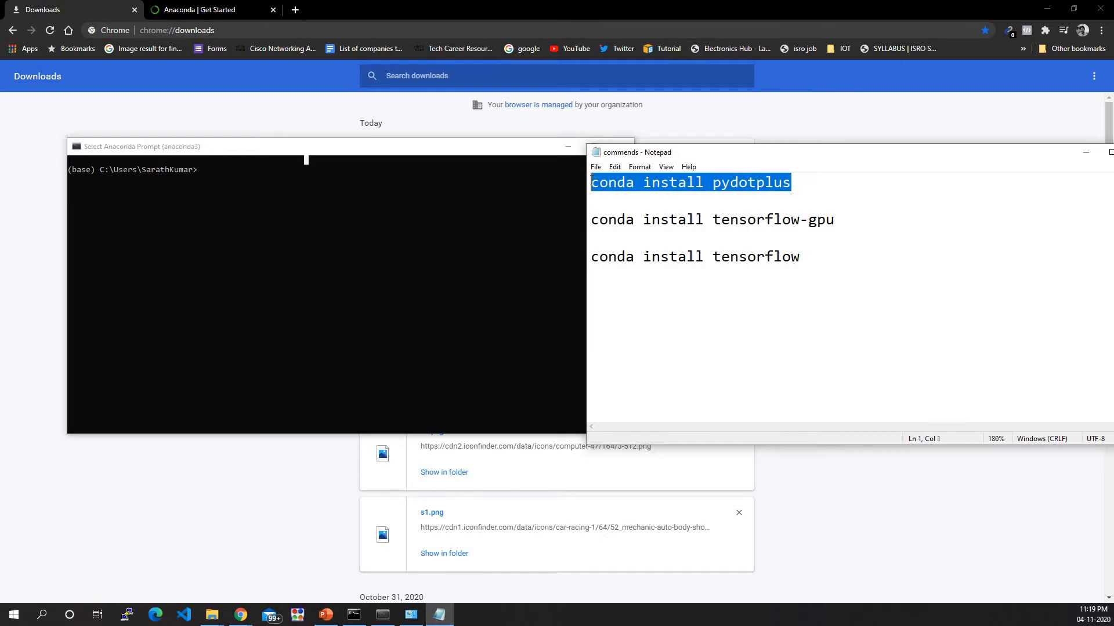
{"action": "right_click", "coordinate": [672, 190]}
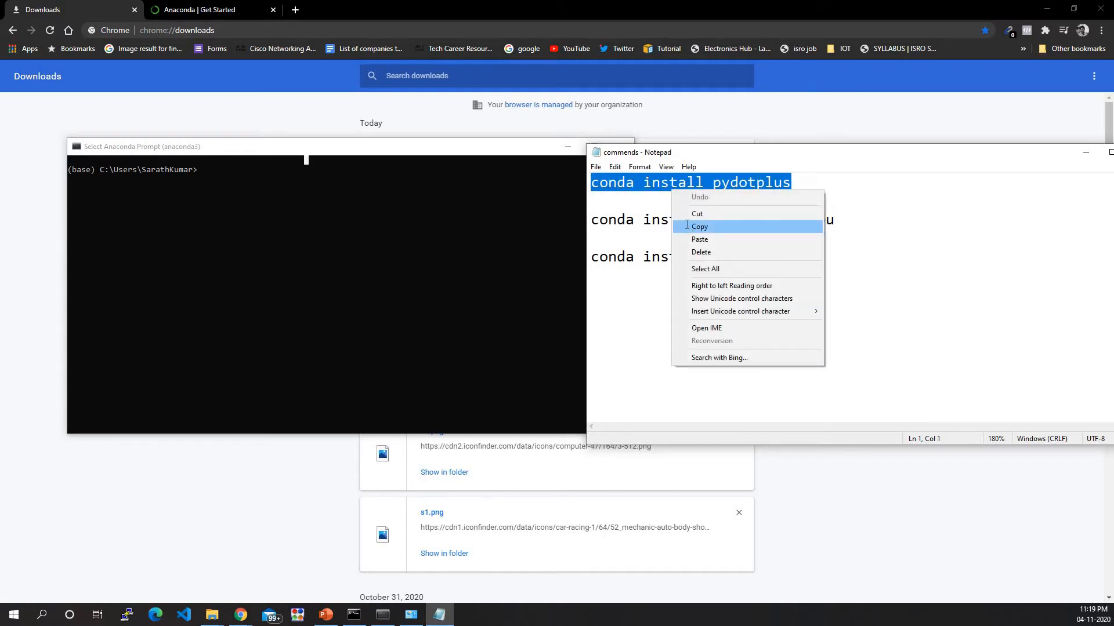
{"action": "left_click", "coordinate": [689, 227]}
{"action": "right_click", "coordinate": [677, 182]}
{"action": "left_click", "coordinate": [696, 220]}
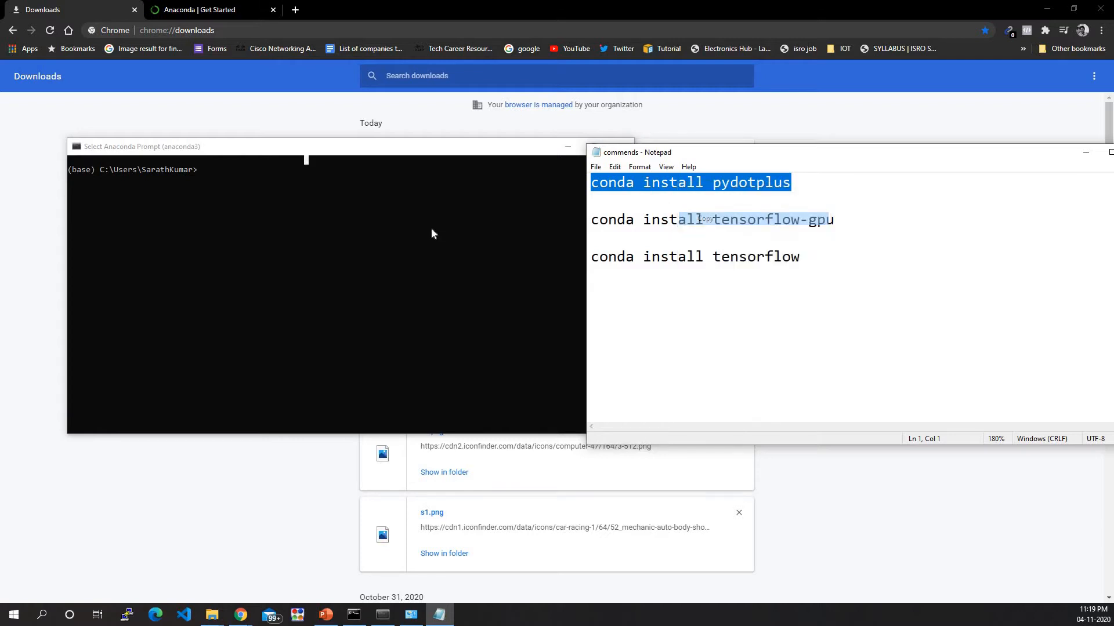
{"action": "left_click", "coordinate": [435, 234]}
{"action": "right_click", "coordinate": [392, 190]}
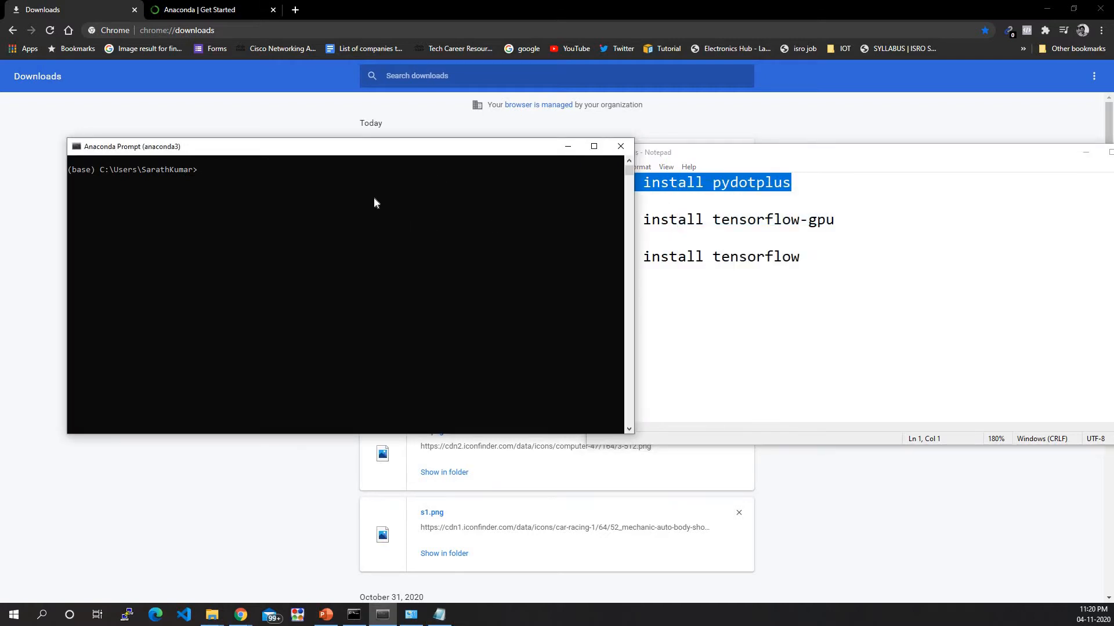
{"action": "right_click", "coordinate": [384, 148]}
Copy "conda install pydotplus" from the notes into the Anaconda Prompt, run it and confirm the installation with y
{"action": "left_click", "coordinate": [662, 218]}
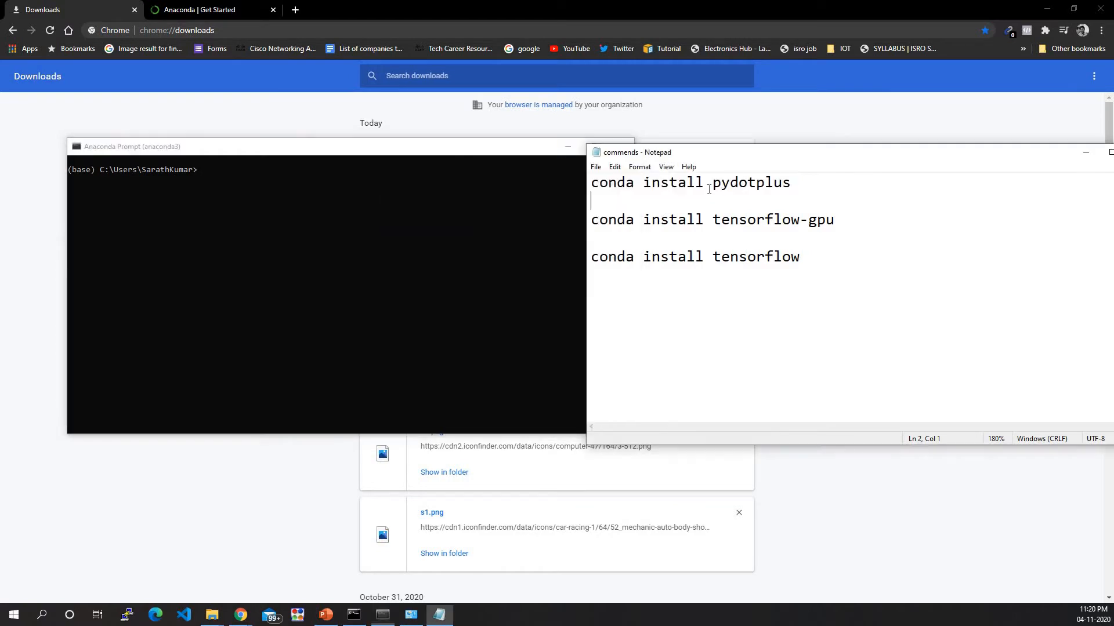
{"action": "left_click_drag", "start_coordinate": [791, 182], "coordinate": [591, 182]}
{"action": "right_click", "coordinate": [645, 185]}
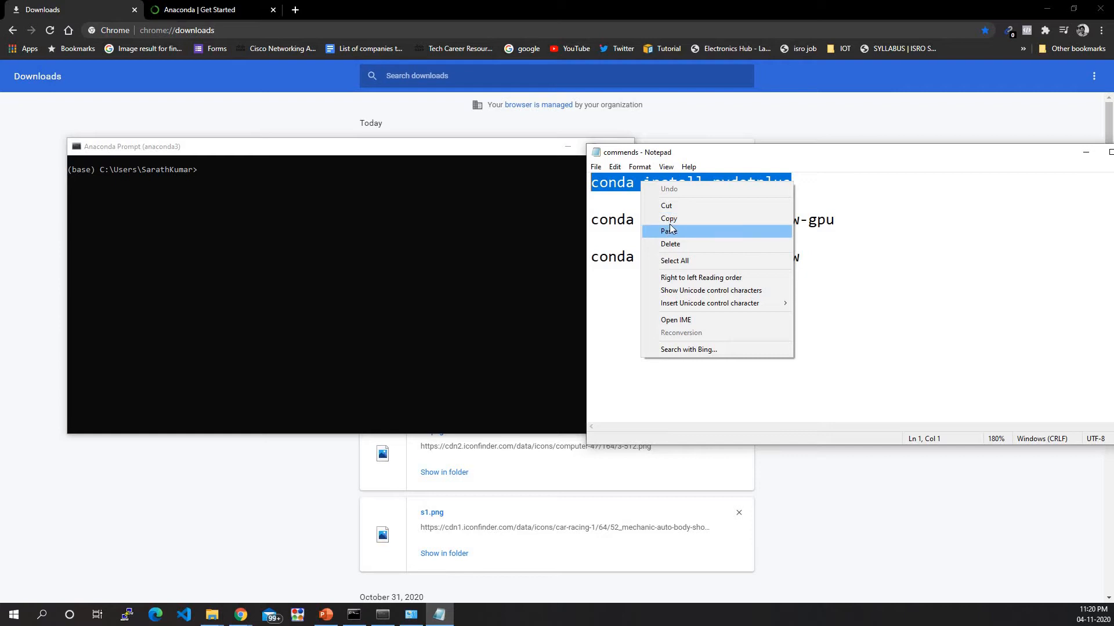
{"action": "left_click", "coordinate": [668, 219]}
{"action": "left_click", "coordinate": [377, 200]}
{"action": "right_click", "coordinate": [378, 202]}
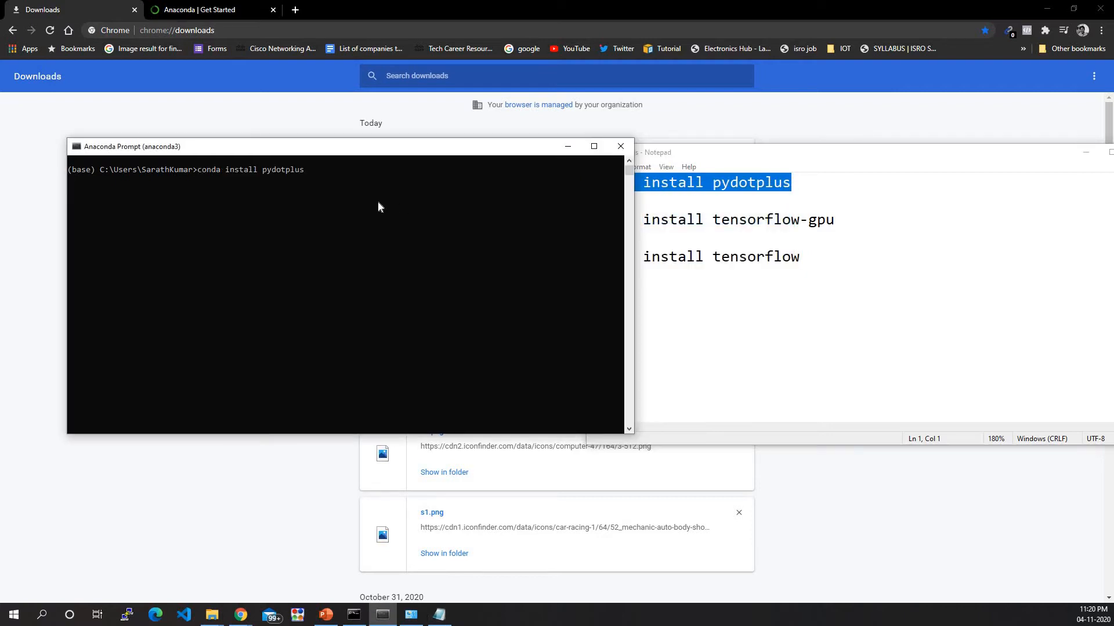
{"action": "key", "text": "Return"}
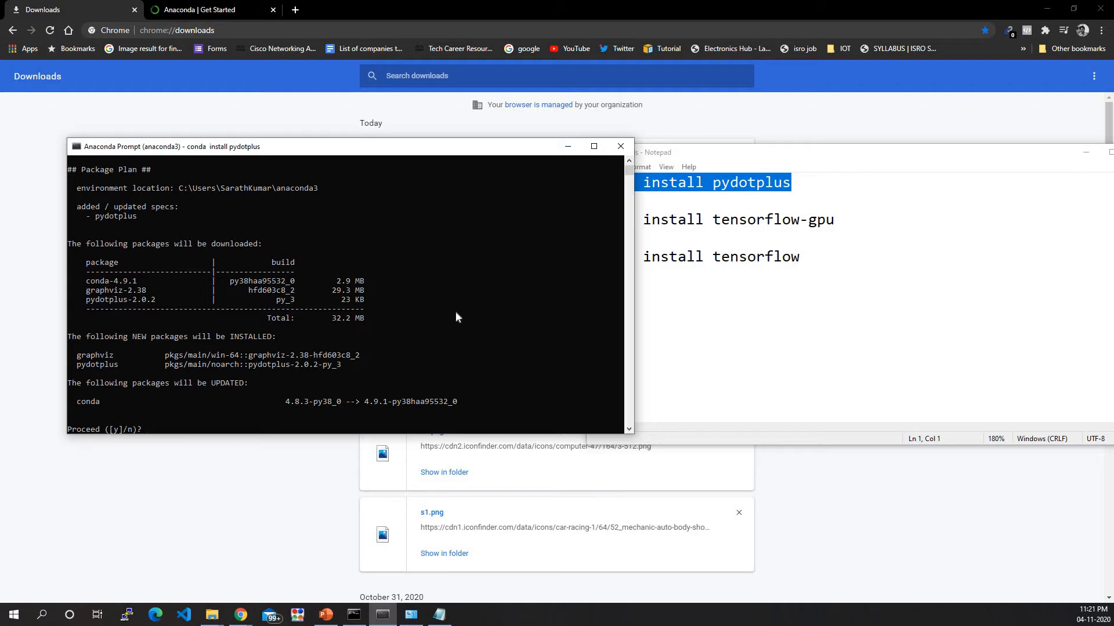
{"action": "type", "text": "y"}
{"action": "key", "text": "Return"}
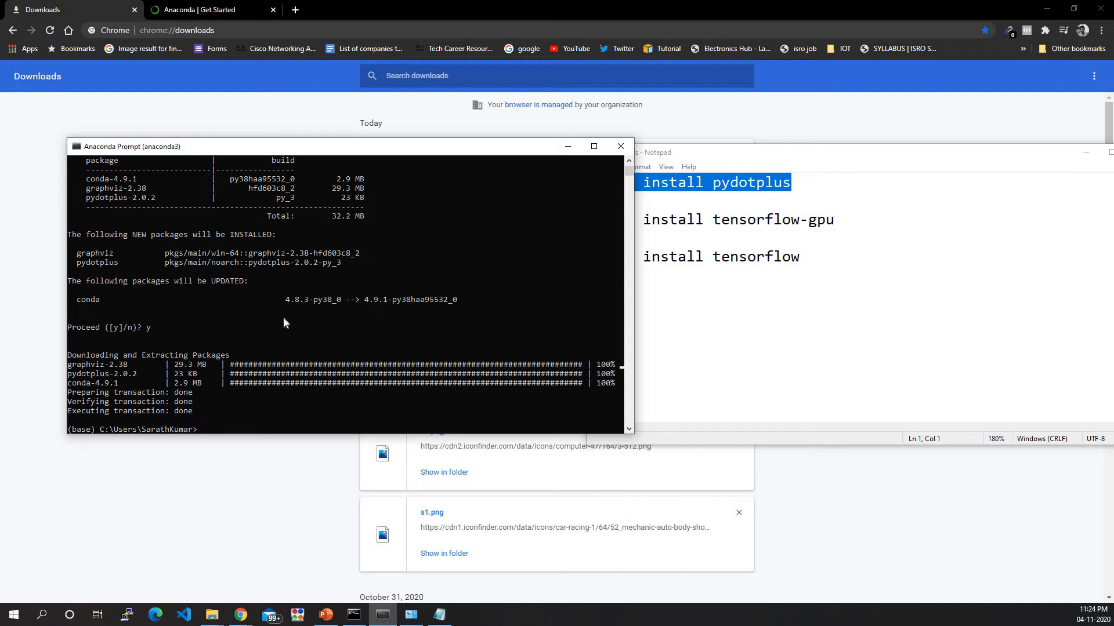
Examine the tensorflow-gpu and tensorflow install commands in the notes and return to the Anaconda Prompt
{"action": "left_click", "coordinate": [758, 321]}
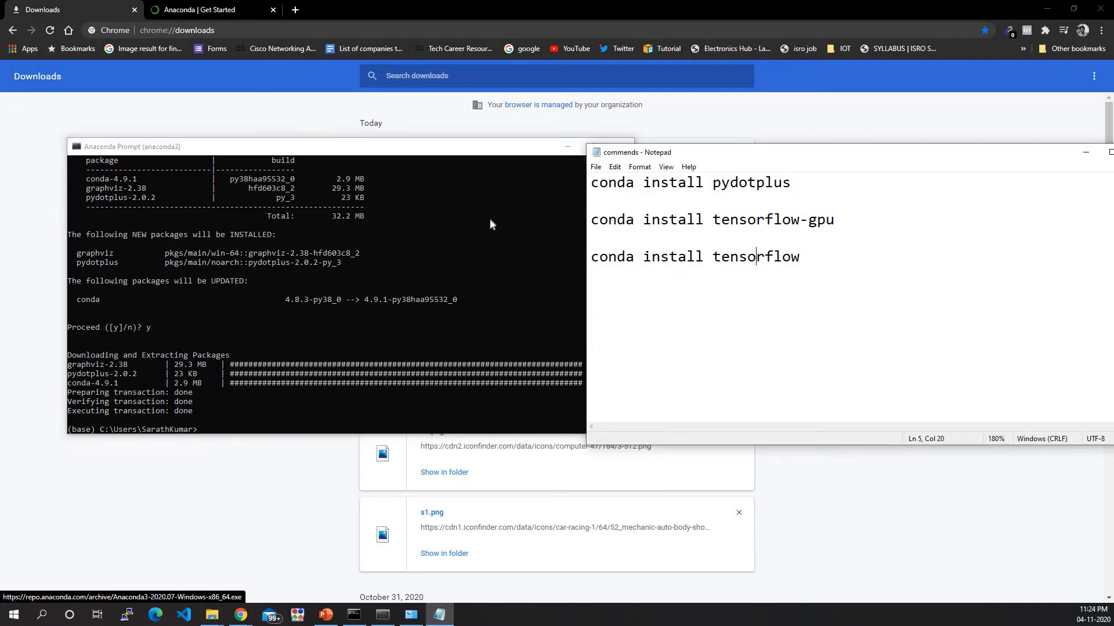
{"action": "left_click_drag", "start_coordinate": [812, 256], "coordinate": [588, 227]}
{"action": "left_click", "coordinate": [698, 256]}
{"action": "left_click_drag", "start_coordinate": [810, 258], "coordinate": [585, 229]}
{"action": "left_click", "coordinate": [503, 176]}
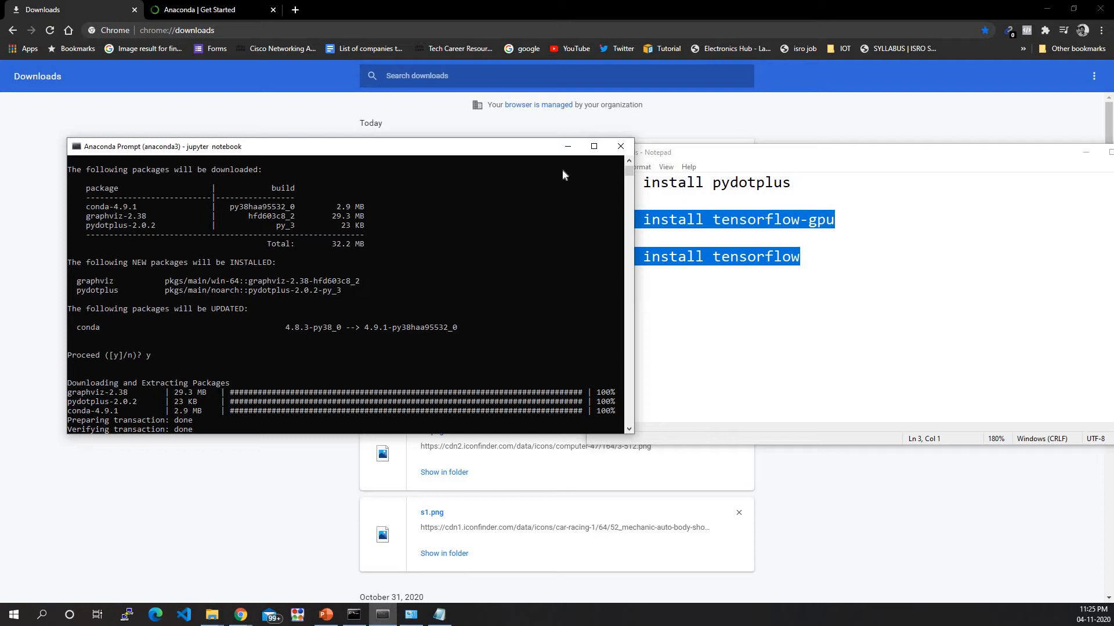
Close the Anaconda Prompt and Notepad windows and minimize the browser to show the desktop
{"action": "left_click", "coordinate": [627, 147]}
{"action": "left_click_drag", "start_coordinate": [982, 157], "coordinate": [666, 170]}
{"action": "left_click", "coordinate": [828, 164]}
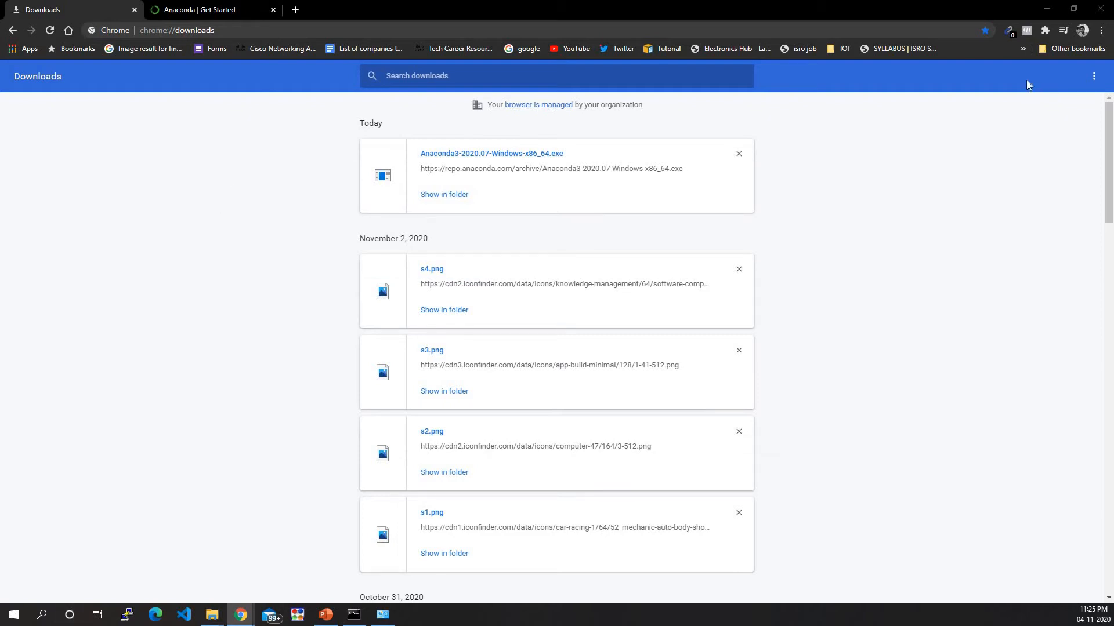
{"action": "left_click", "coordinate": [1046, 9]}
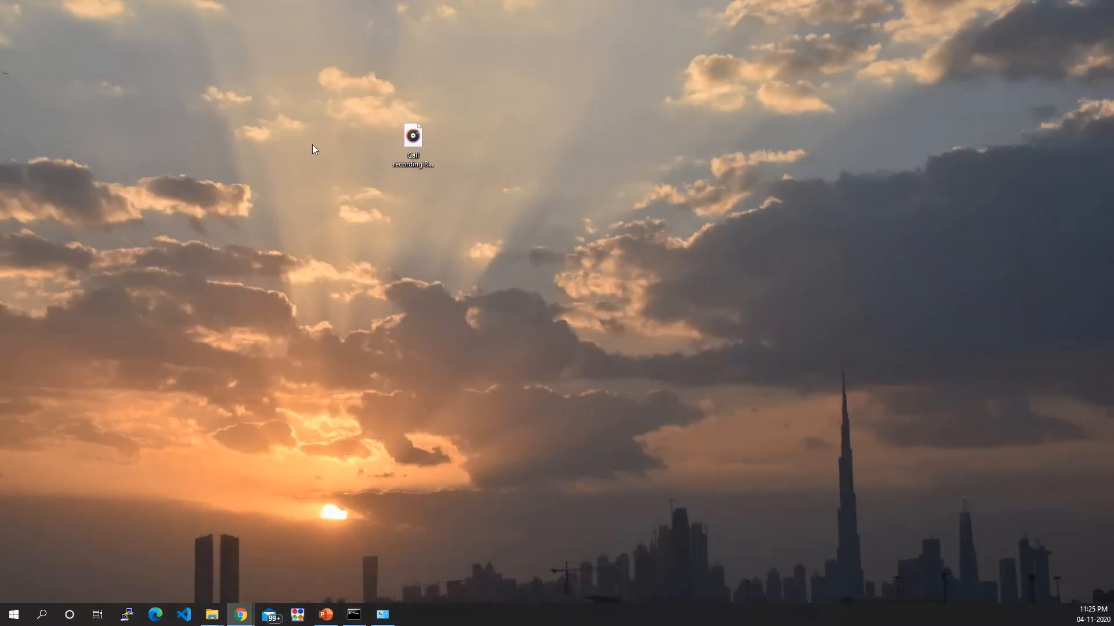
Create a new folder on the desktop and keep its default name
{"action": "right_click", "coordinate": [486, 198]}
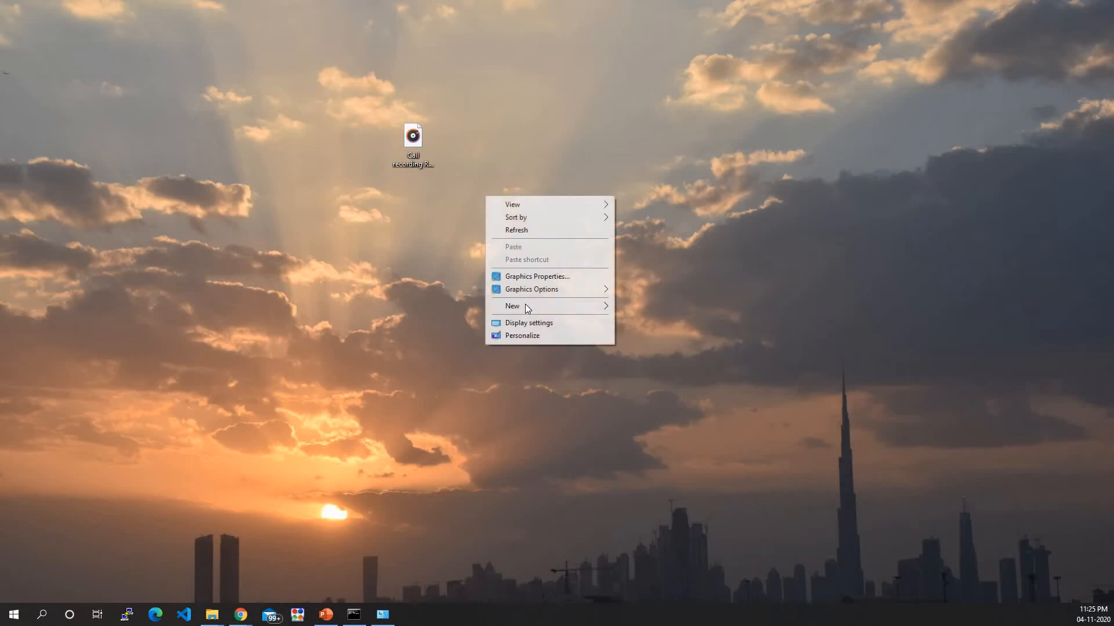
{"action": "mouse_move", "coordinate": [527, 313]}
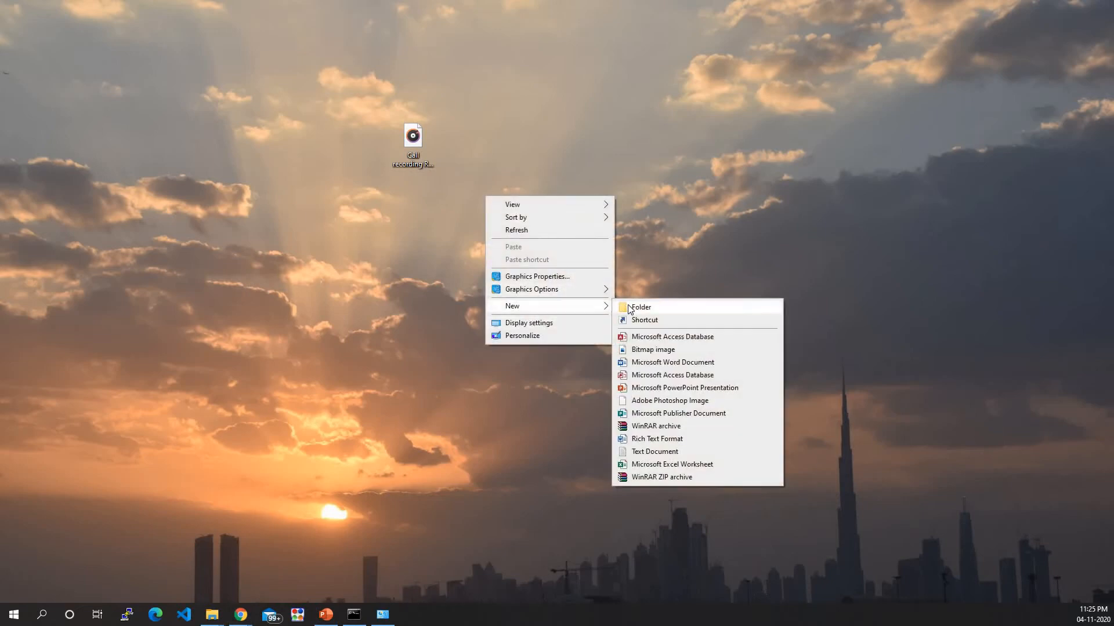
{"action": "left_click", "coordinate": [628, 304]}
{"action": "left_click", "coordinate": [507, 200]}
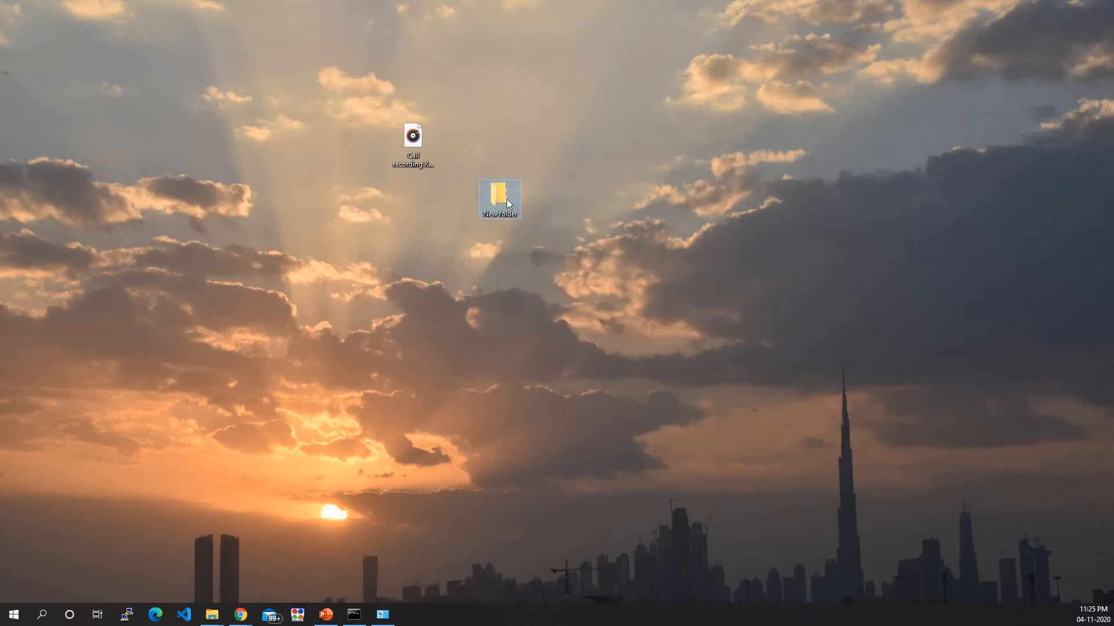
Open the new desktop folder to check its contents, and close its window again
{"action": "double_click", "coordinate": [481, 203]}
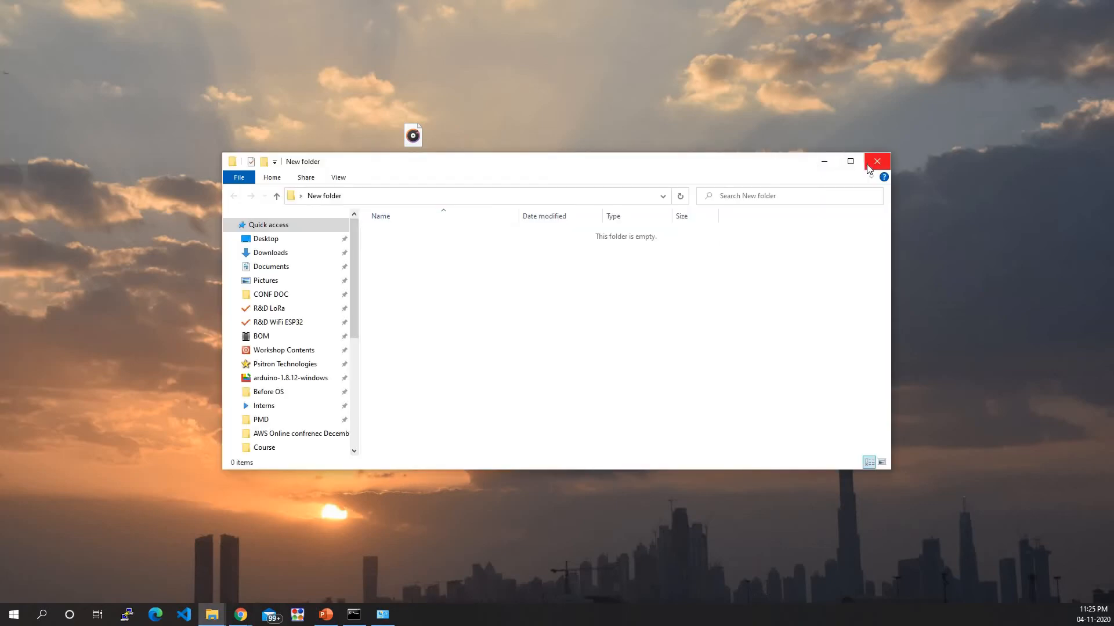
{"action": "left_click_drag", "start_coordinate": [751, 164], "coordinate": [804, 152]}
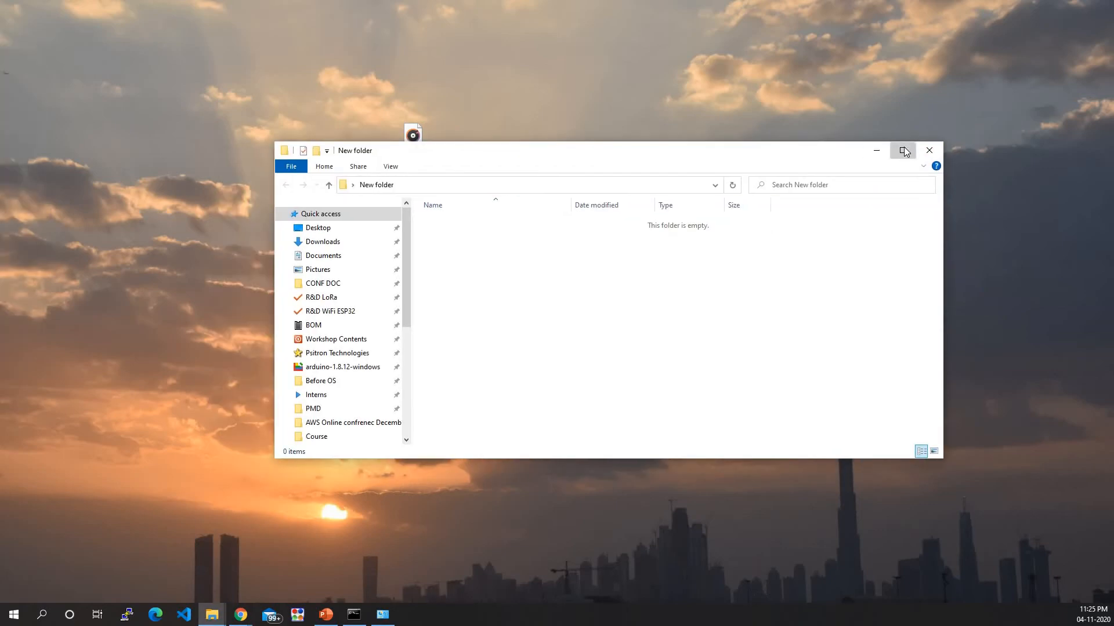
{"action": "left_click", "coordinate": [905, 152]}
{"action": "left_click_drag", "start_coordinate": [655, 9], "coordinate": [594, 199]}
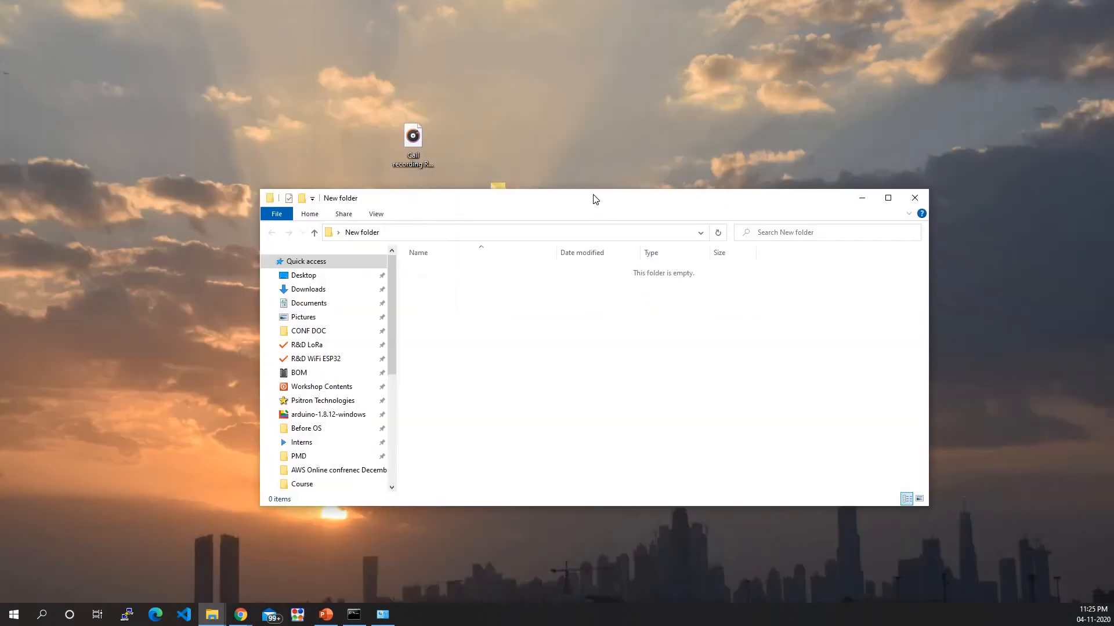
{"action": "left_click", "coordinate": [911, 198]}
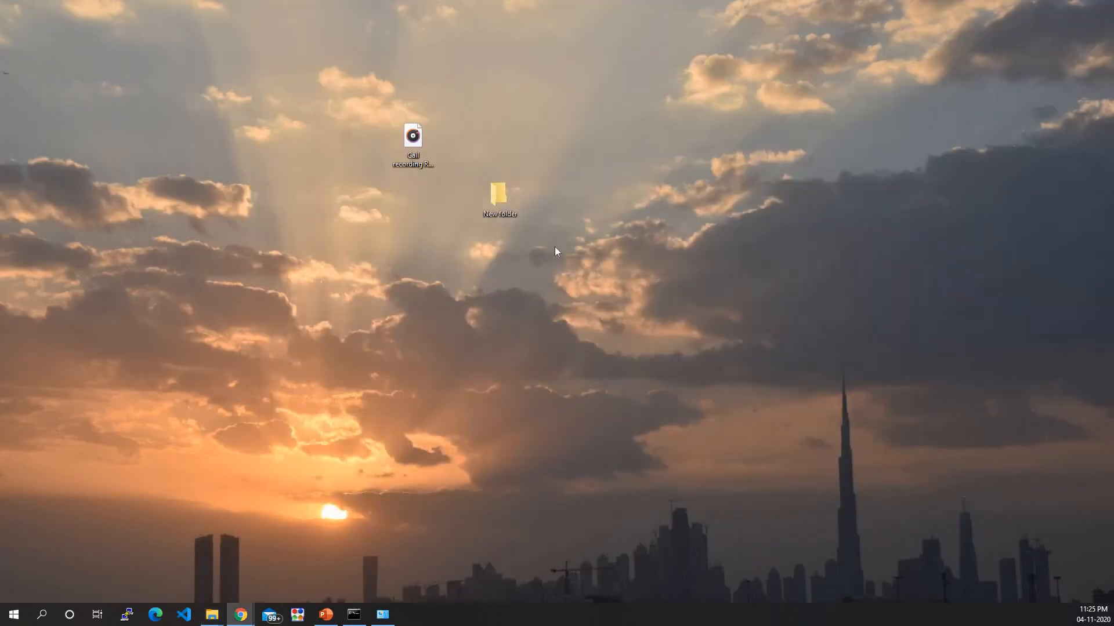
Search Windows for "an", launch Anaconda Prompt (anaconda3) and move its window lower on the desktop
{"action": "left_click", "coordinate": [36, 618]}
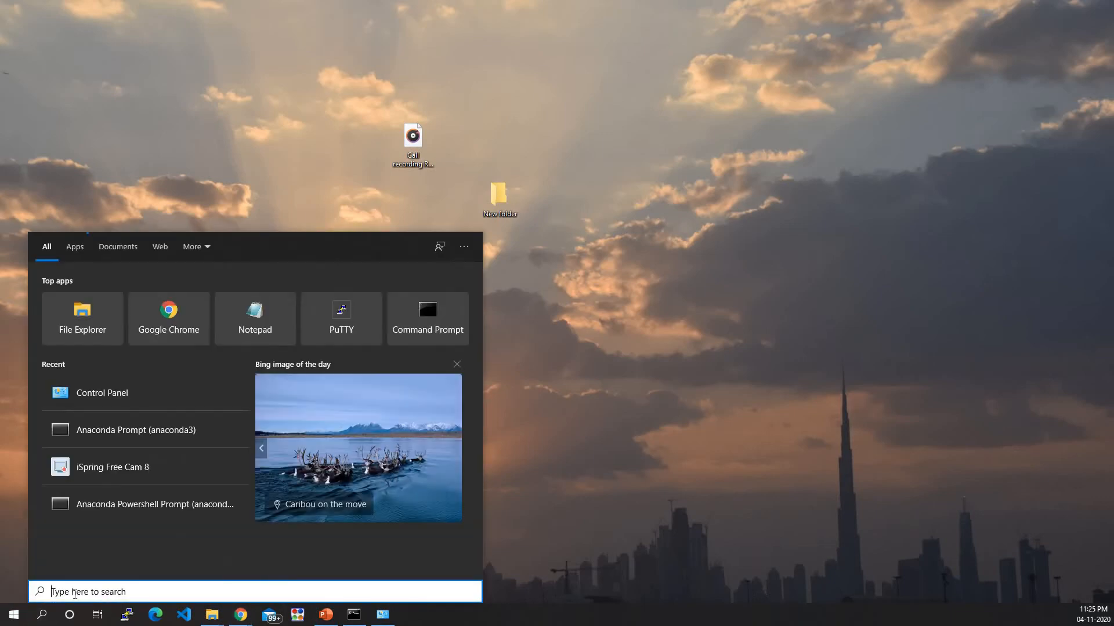
{"action": "type", "text": "an"}
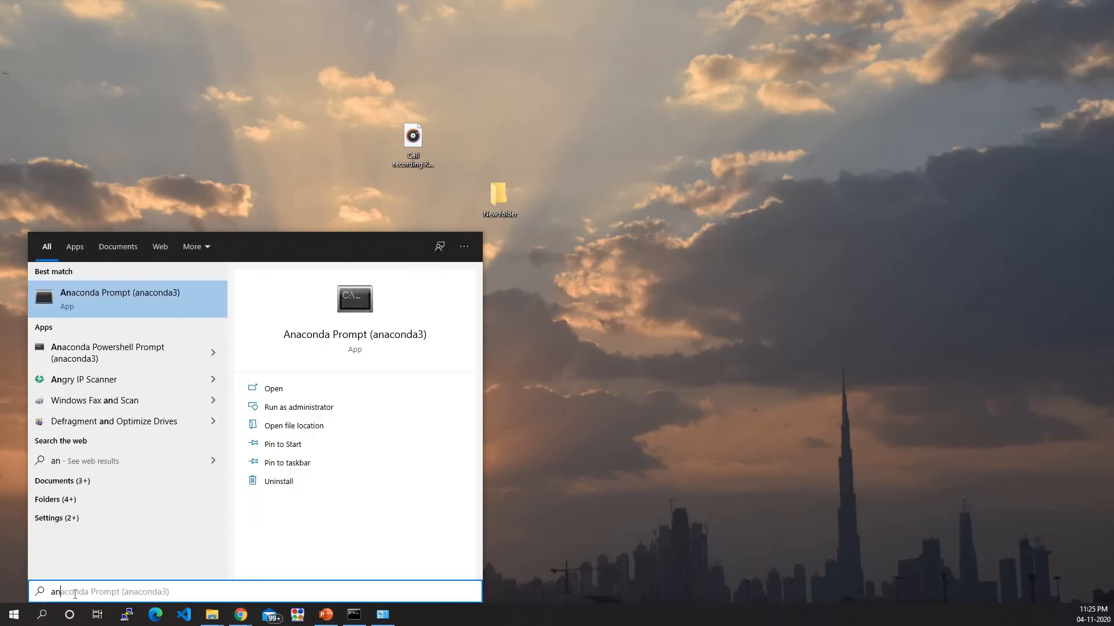
{"action": "left_click", "coordinate": [86, 304]}
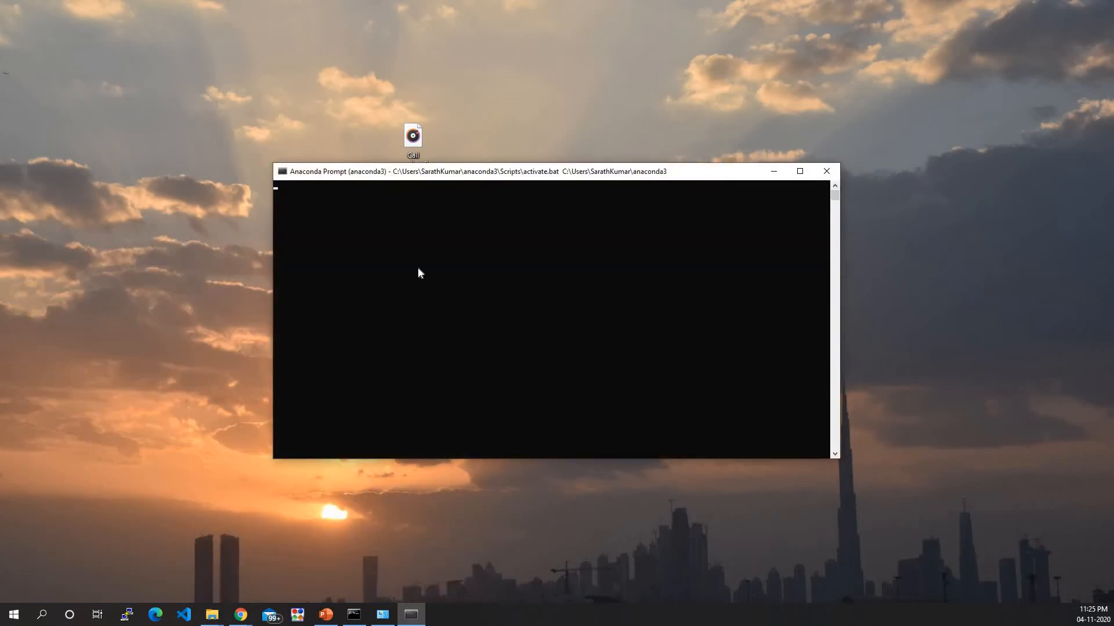
{"action": "left_click_drag", "start_coordinate": [479, 177], "coordinate": [445, 209]}
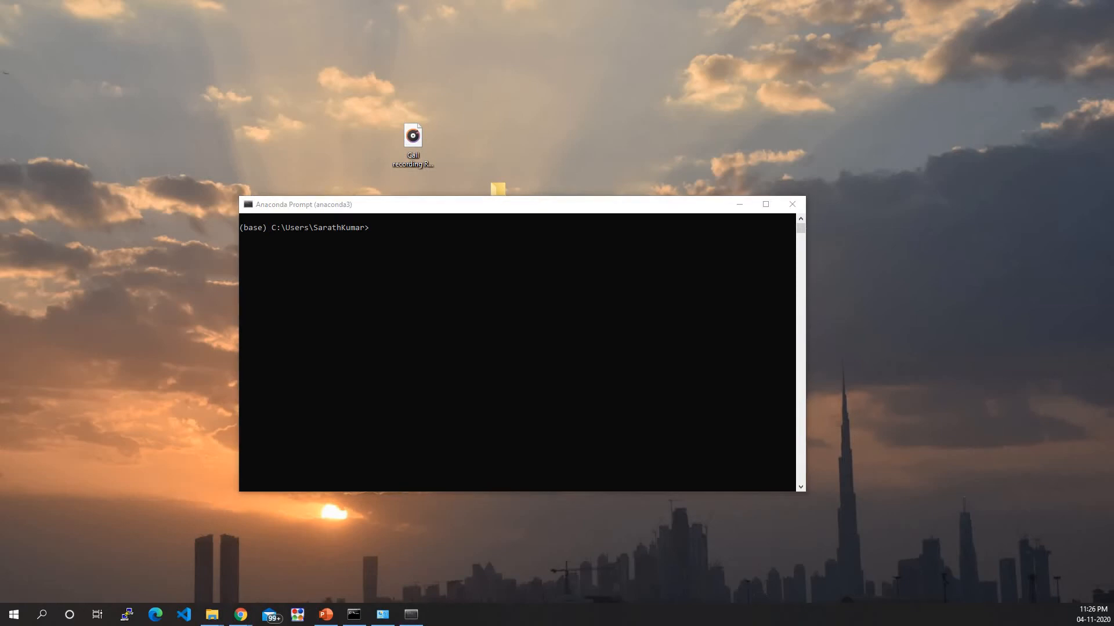
Add the command "jupyter notebook" below the last install command in the commends notes and copy that line
{"action": "left_click", "coordinate": [423, 238]}
{"action": "key", "text": "Return"}
{"action": "key", "text": "Return"}
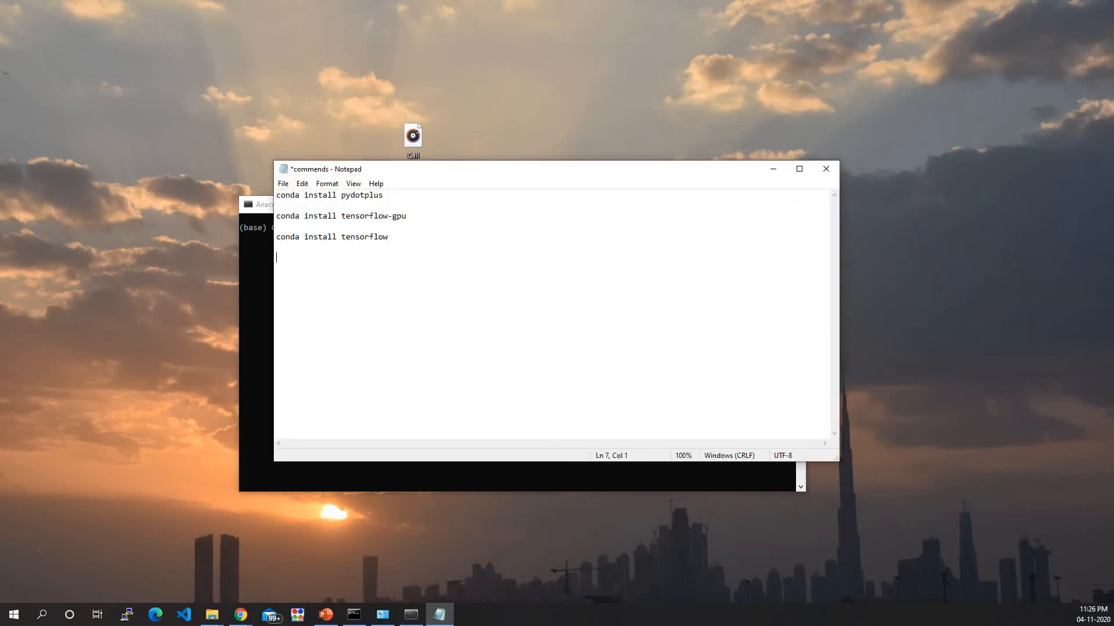
{"action": "type", "text": "jupyter notebook"}
{"action": "scroll", "coordinate": [334, 256], "scroll_direction": "up", "scroll_amount": 6}
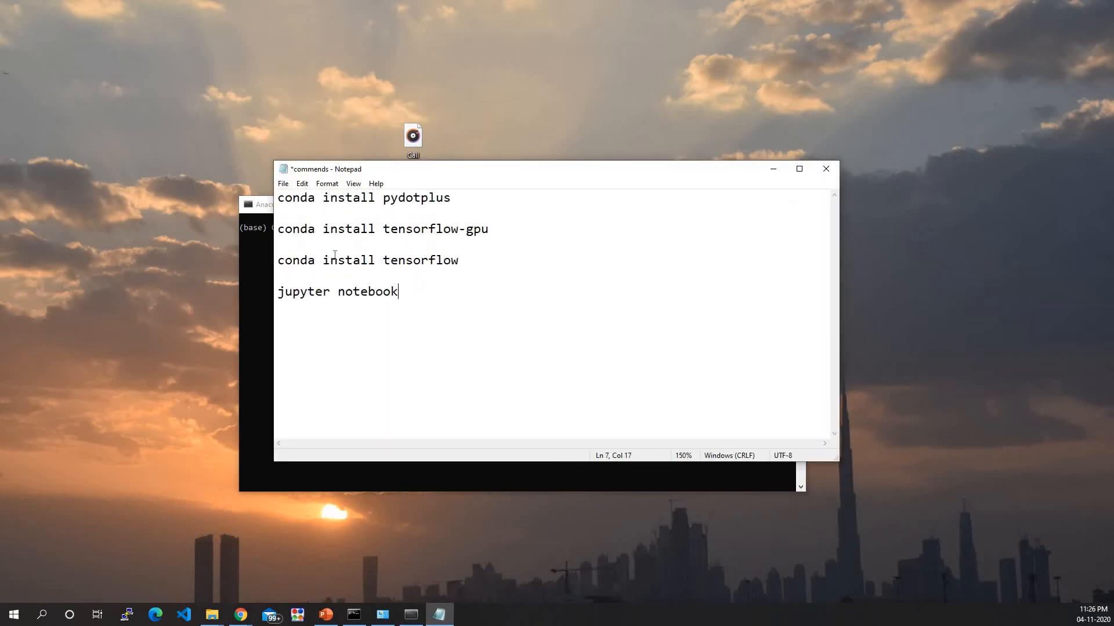
{"action": "left_click_drag", "start_coordinate": [430, 301], "coordinate": [263, 306]}
{"action": "key", "text": "ctrl+c"}
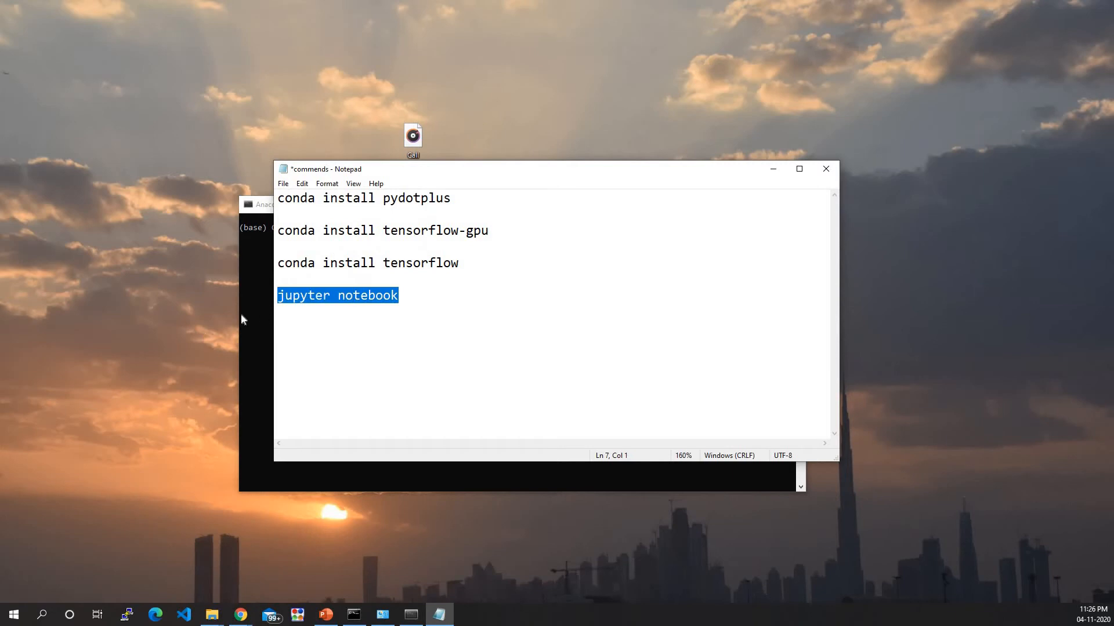
Paste the copied "jupyter notebook" command into the Anaconda Prompt and reposition its window over the notes
{"action": "left_click", "coordinate": [242, 316]}
{"action": "right_click", "coordinate": [314, 244]}
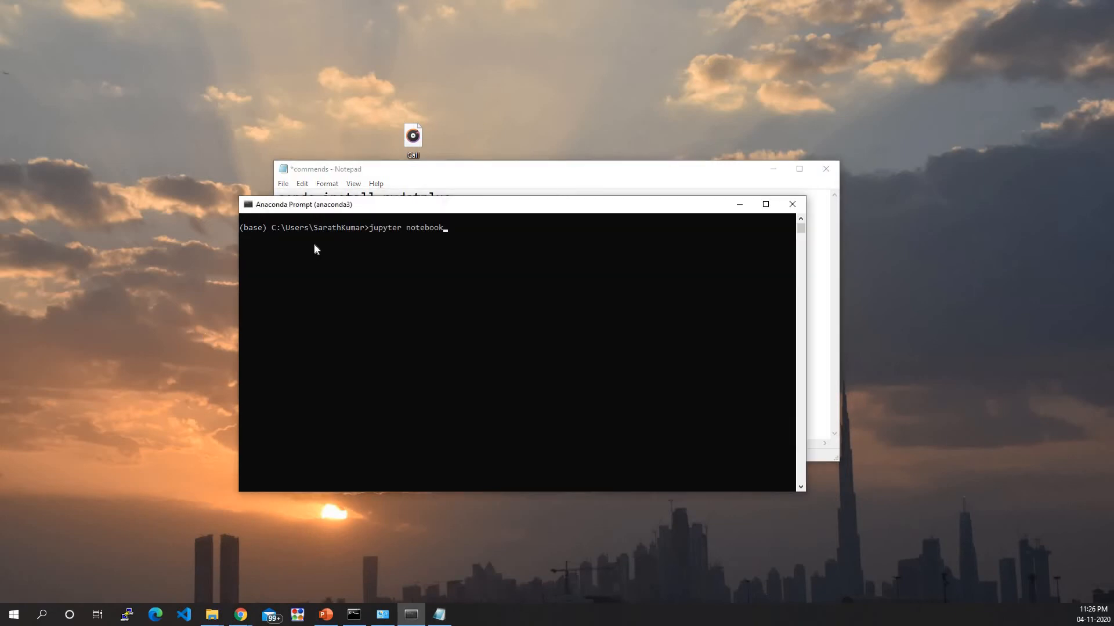
{"action": "left_click_drag", "start_coordinate": [427, 212], "coordinate": [495, 251]}
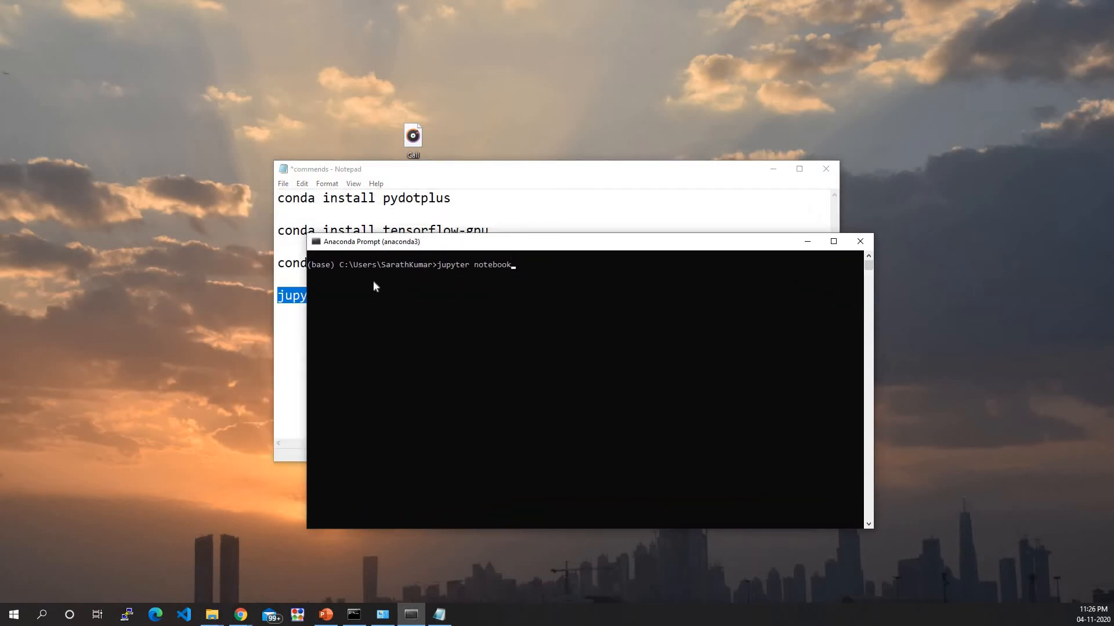
{"action": "left_click_drag", "start_coordinate": [341, 268], "coordinate": [433, 271]}
{"action": "left_click", "coordinate": [496, 283]}
{"action": "left_click_drag", "start_coordinate": [548, 247], "coordinate": [567, 181]}
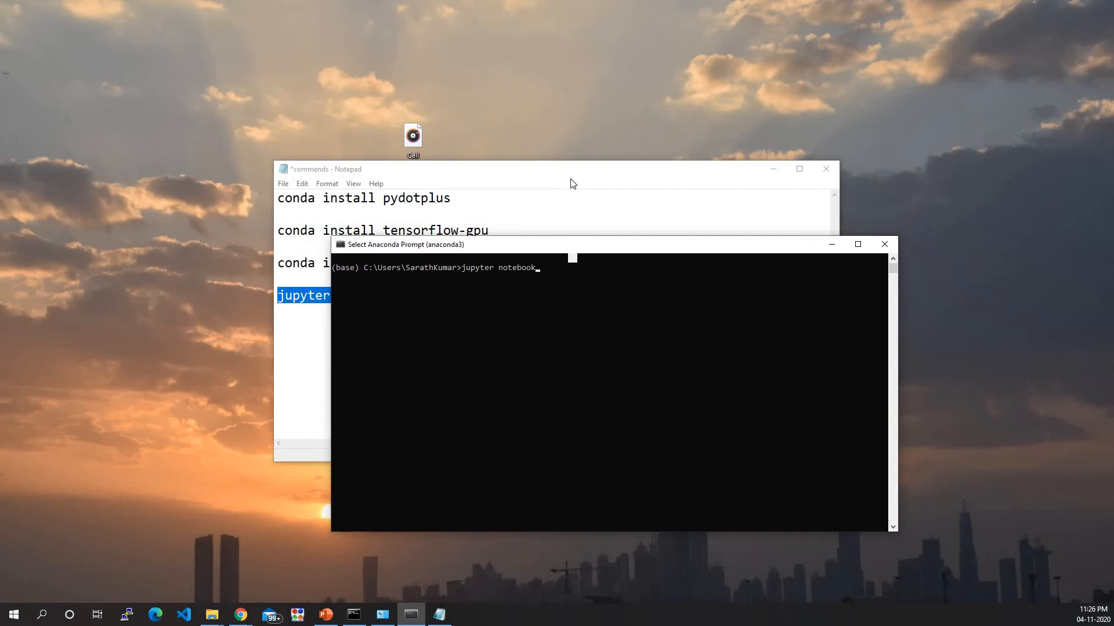
{"action": "left_click", "coordinate": [568, 218]}
{"action": "key", "text": "Escape"}
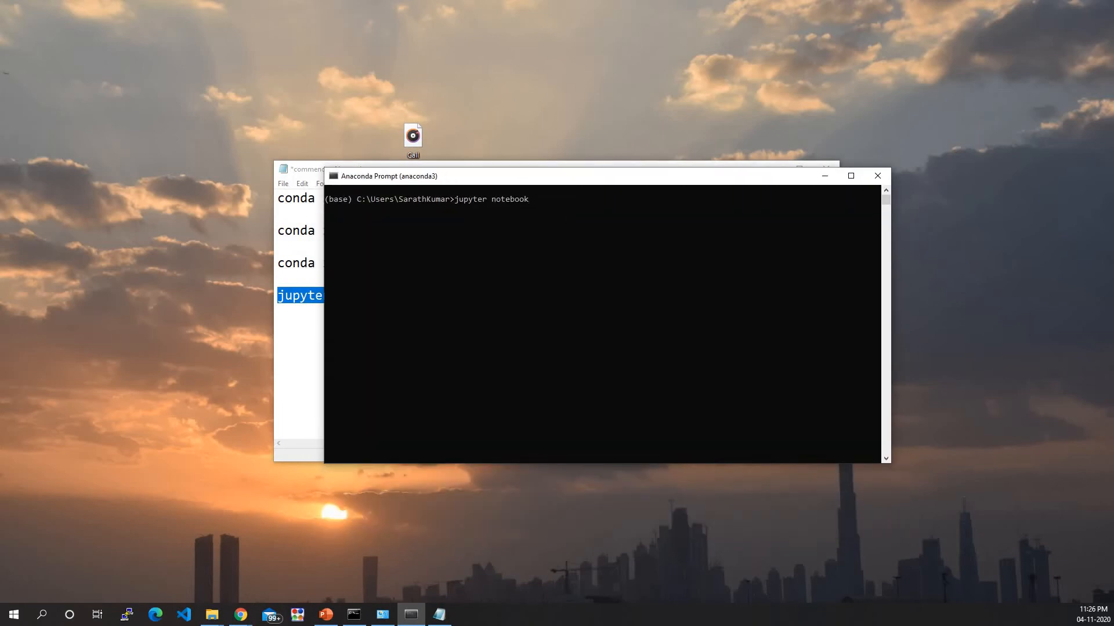
Switch to the Chrome downloads page and bring the Anaconda Prompt back in front of it
{"action": "key", "text": "alt+Tab"}
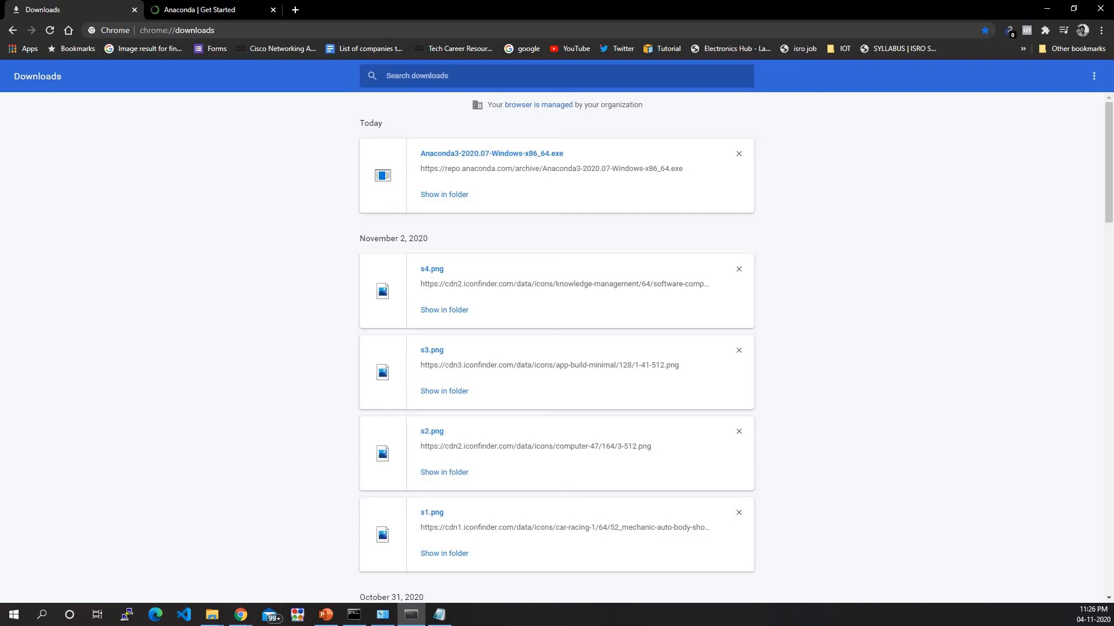
{"action": "key", "text": "alt+Tab"}
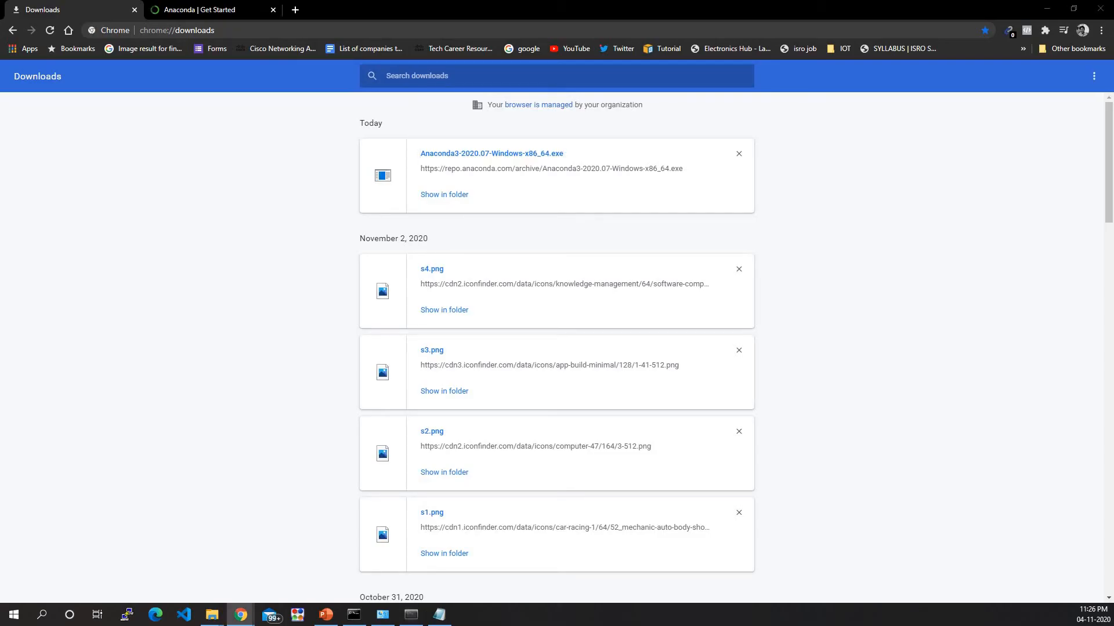
{"action": "left_click", "coordinate": [410, 614]}
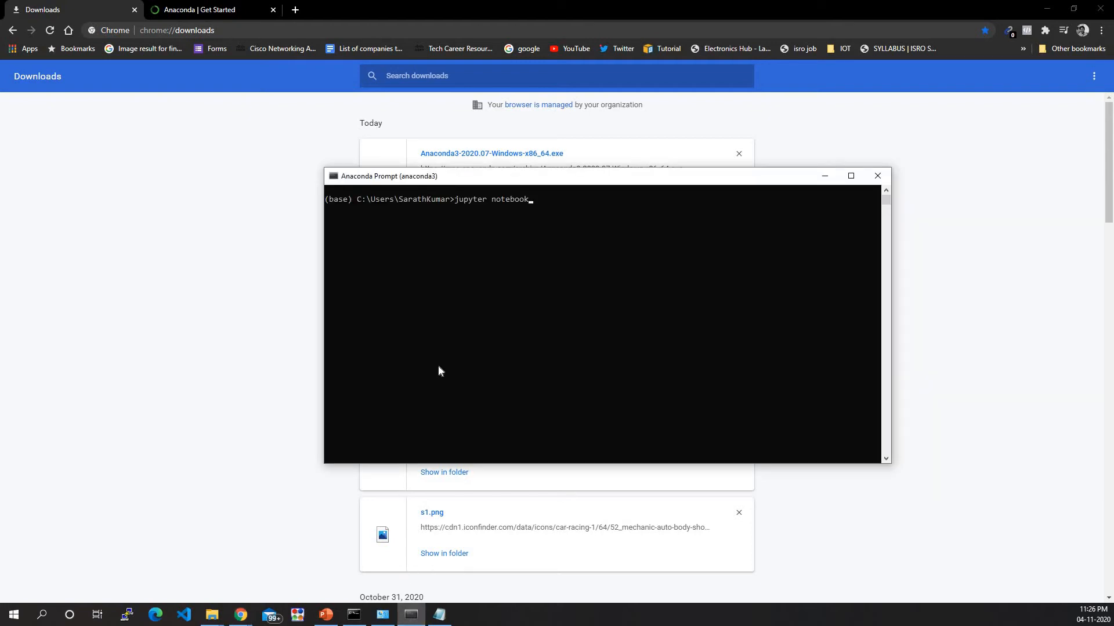
{"action": "left_click", "coordinate": [438, 368]}
Erase the pasted "jupyter notebook" command from the Anaconda Prompt line
{"action": "key", "text": "Return"}
{"action": "left_click", "coordinate": [491, 304]}
{"action": "left_click", "coordinate": [479, 253]}
{"action": "left_click", "coordinate": [512, 226]}
{"action": "left_click", "coordinate": [558, 206]}
{"action": "key", "text": "Escape"}
{"action": "key", "text": "BackSpace"}
{"action": "key", "text": "BackSpace"}
{"action": "key", "text": "BackSpace"}
{"action": "key", "text": "BackSpace"}
{"action": "key", "text": "BackSpace"}
{"action": "key", "text": "BackSpace"}
{"action": "key", "text": "BackSpace"}
{"action": "key", "text": "BackSpace"}
{"action": "key", "text": "BackSpace"}
{"action": "key", "text": "BackSpace"}
{"action": "key", "text": "BackSpace"}
{"action": "key", "text": "BackSpace"}
{"action": "key", "text": "BackSpace"}
{"action": "key", "text": "BackSpace"}
{"action": "key", "text": "BackSpace"}
{"action": "key", "text": "BackSpace"}
Copy "jupyter notebook" from the commends notes again, paste it into the Anaconda Prompt and run it
{"action": "left_click", "coordinate": [441, 615]}
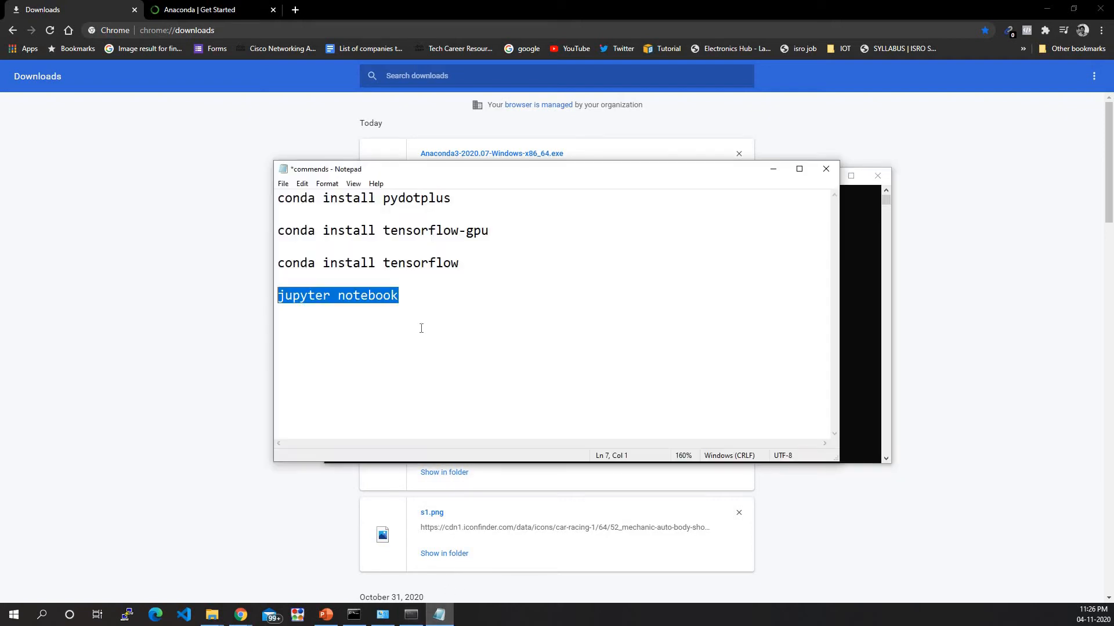
{"action": "right_click", "coordinate": [364, 304]}
{"action": "left_click", "coordinate": [389, 338]}
{"action": "left_click", "coordinate": [845, 294]}
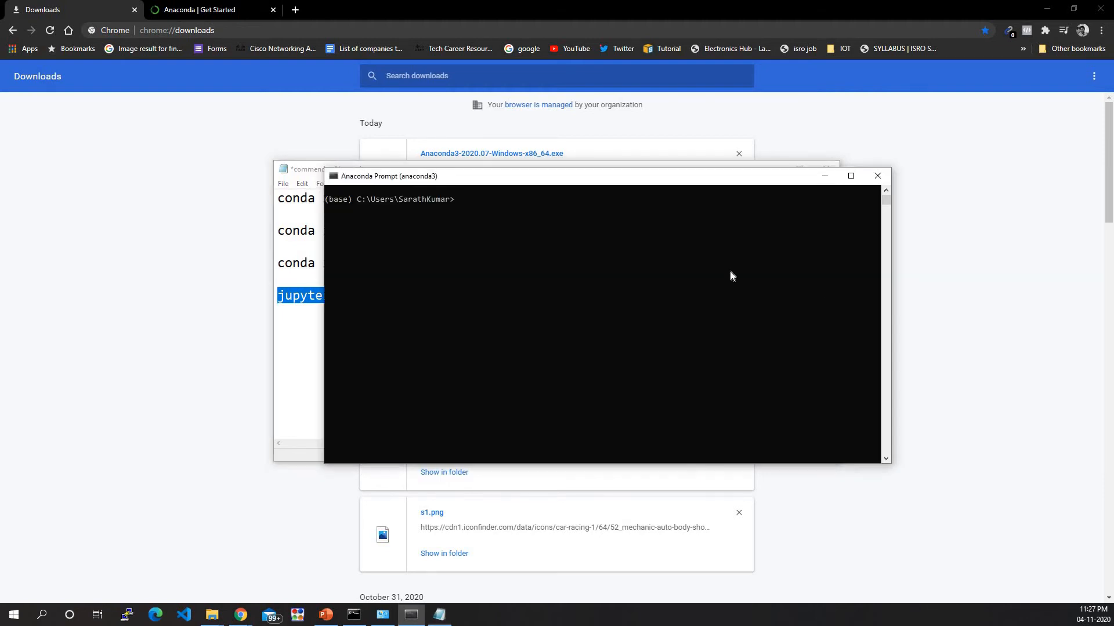
{"action": "right_click", "coordinate": [695, 269]}
{"action": "key", "text": "Return"}
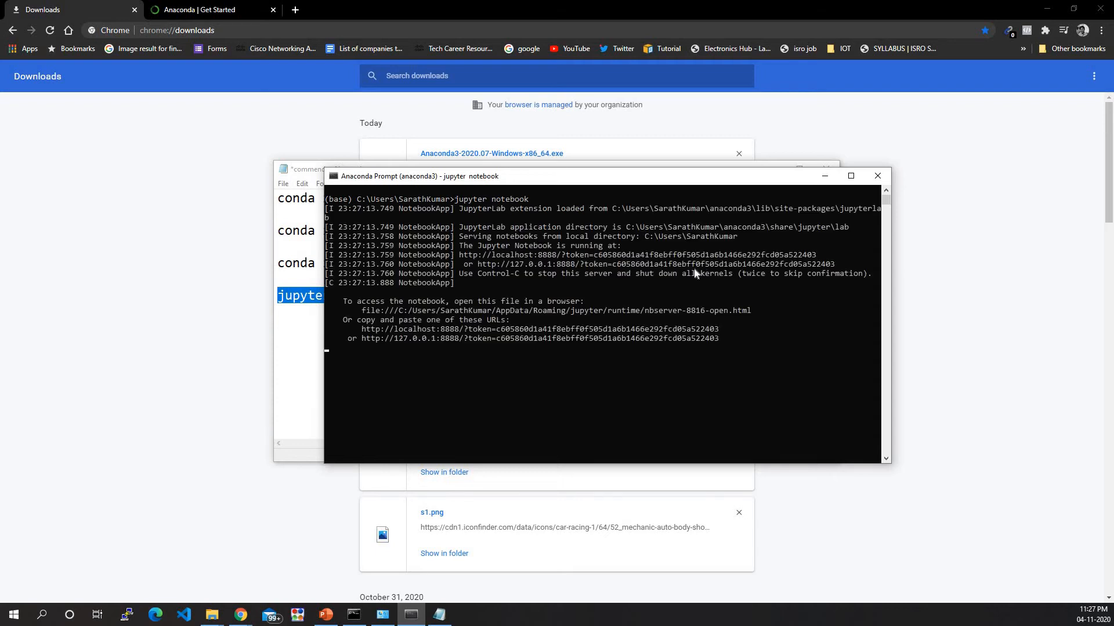
Move the Jupyter home page out of its separate browser window into the main Chrome window as the last tab
{"action": "left_click", "coordinate": [361, 336]}
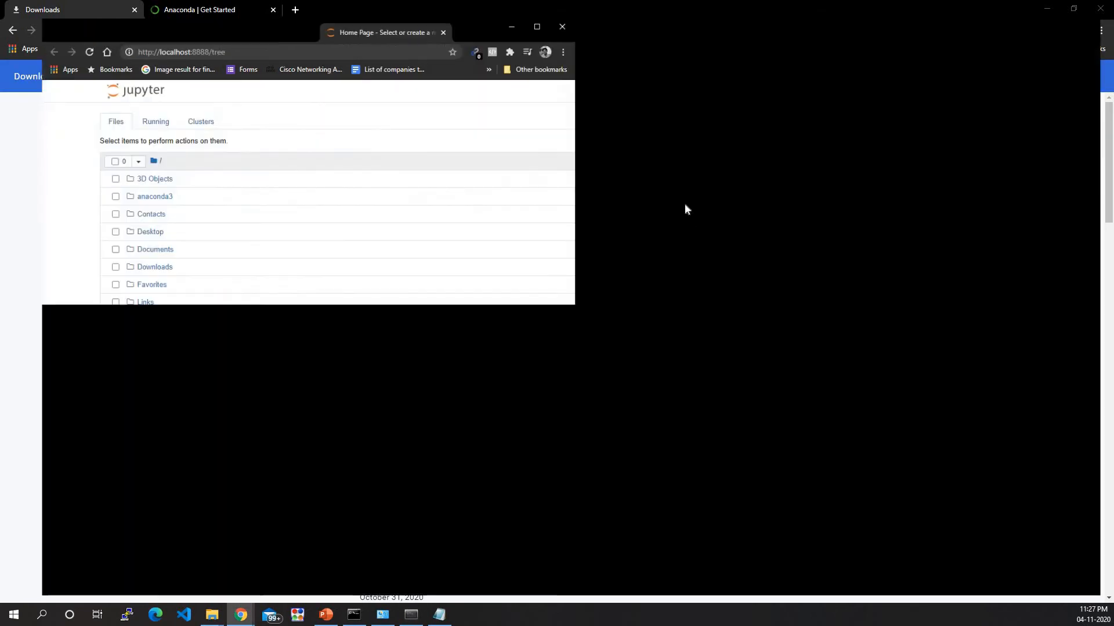
{"action": "left_click_drag", "start_coordinate": [409, 3], "coordinate": [471, 81]}
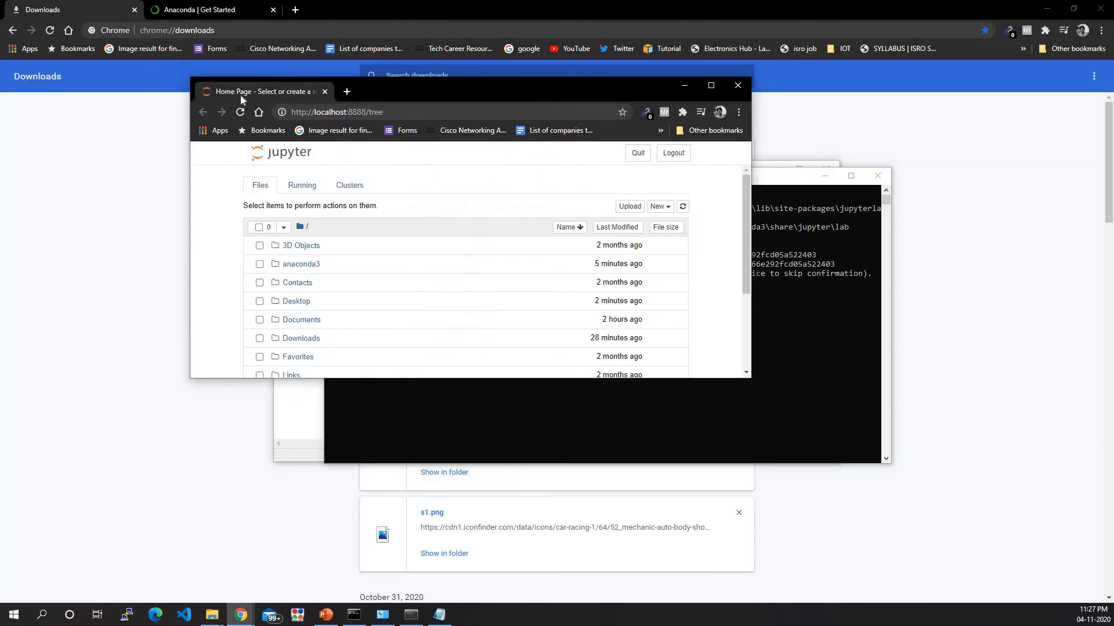
{"action": "left_click_drag", "start_coordinate": [241, 98], "coordinate": [325, 10]}
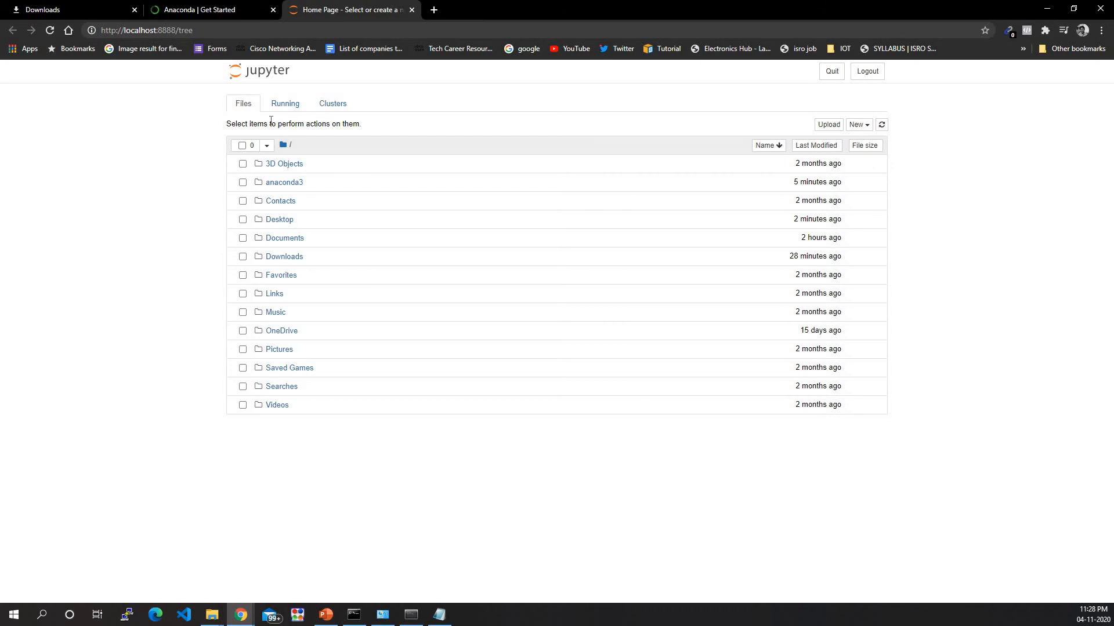
Switch to the Google page, search for "aws" and open the official Amazon Web Services site from the results
{"action": "key", "text": "alt+Tab"}
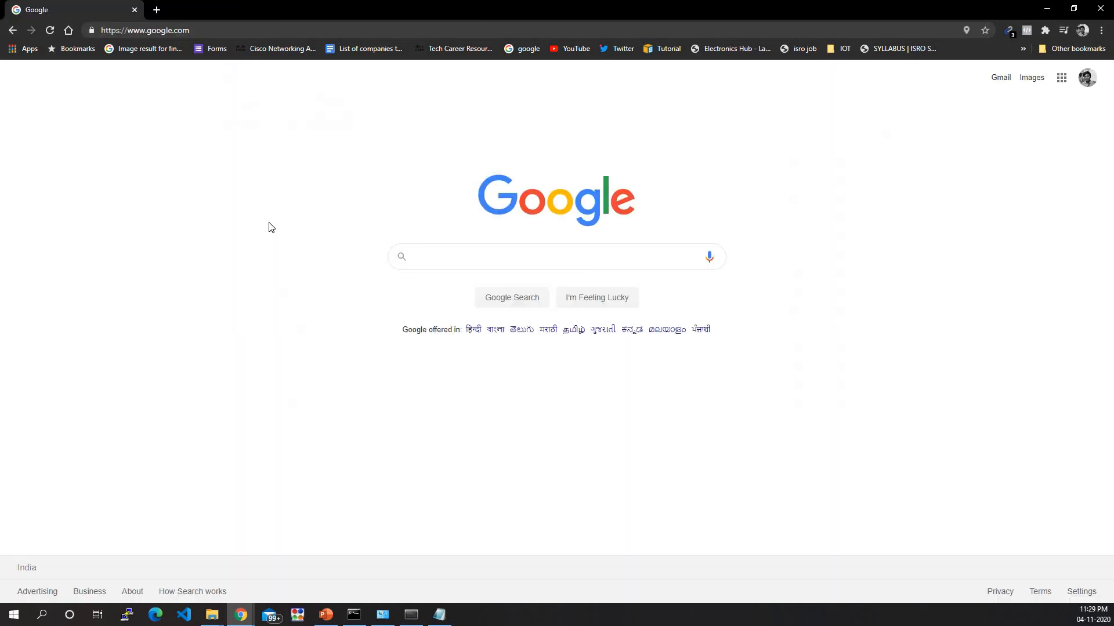
{"action": "left_click", "coordinate": [461, 259]}
{"action": "type", "text": "aws"}
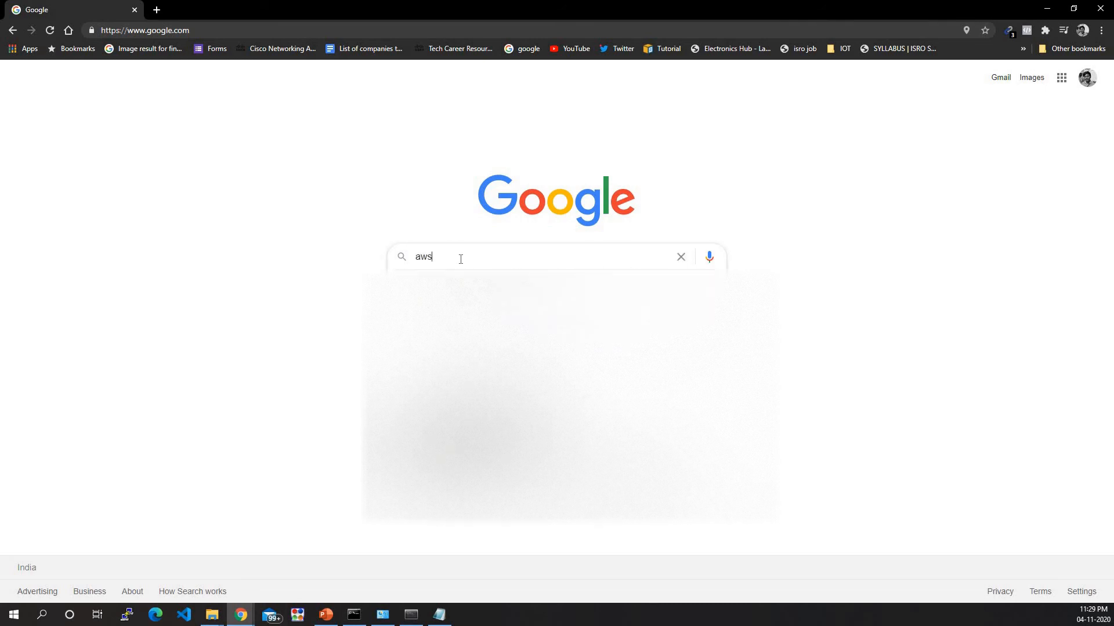
{"action": "key", "text": "Return"}
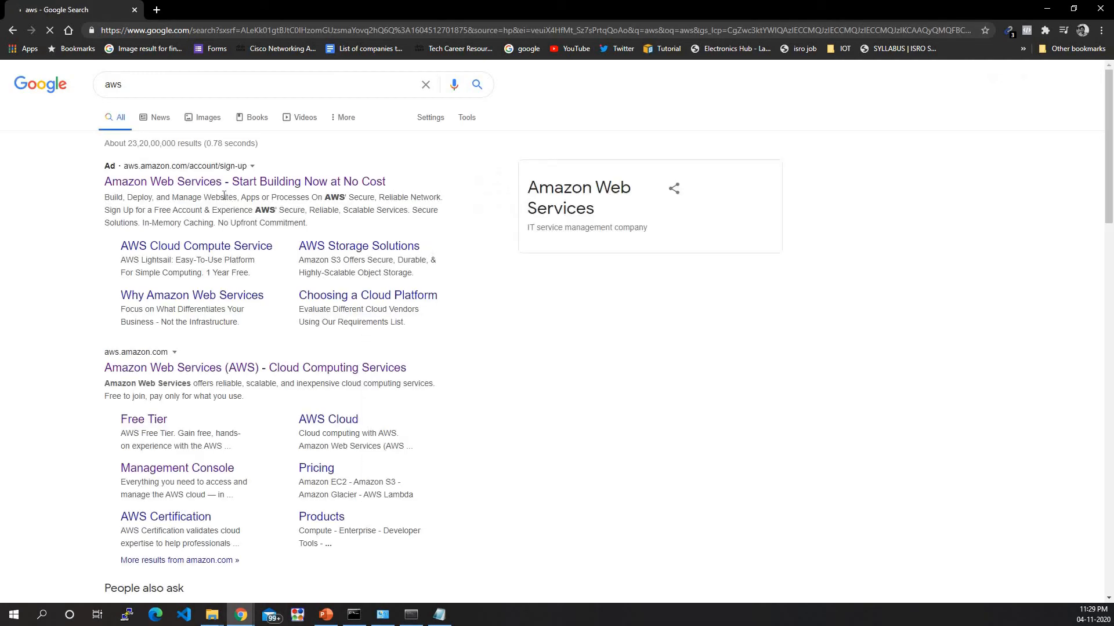
{"action": "scroll", "coordinate": [219, 317], "scroll_direction": "down", "scroll_amount": 1}
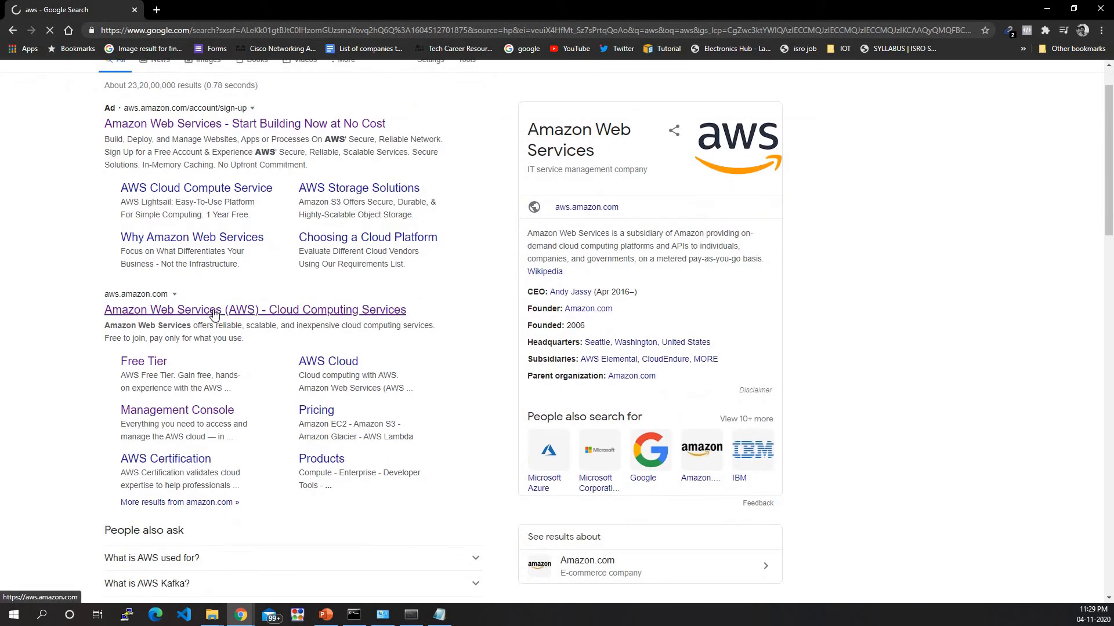
{"action": "left_click", "coordinate": [214, 311]}
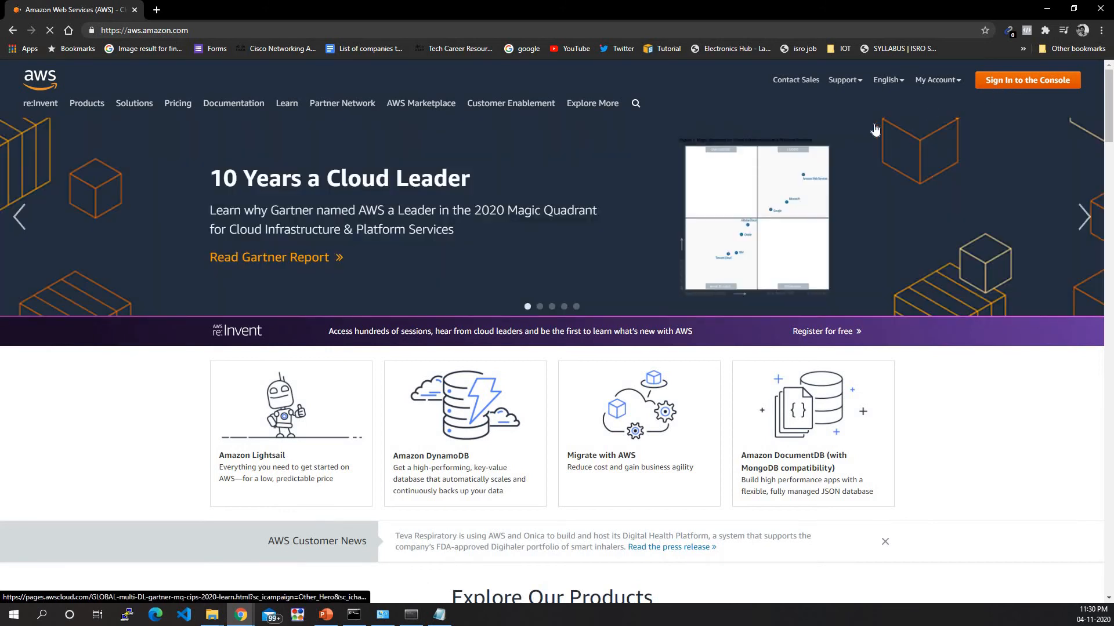
Go through the AWS console sign-in for a different account to the form for creating a new AWS account
{"action": "scroll", "coordinate": [875, 129], "scroll_direction": "down", "scroll_amount": 6}
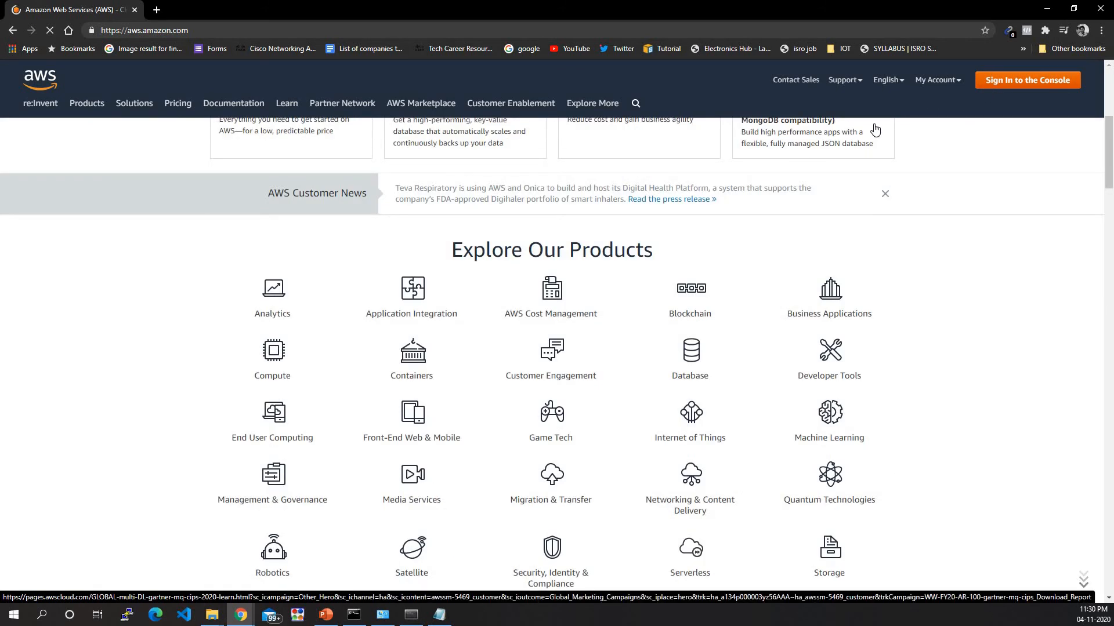
{"action": "scroll", "coordinate": [875, 129], "scroll_direction": "up", "scroll_amount": 4}
{"action": "left_click", "coordinate": [1031, 80]}
{"action": "scroll", "coordinate": [1031, 80], "scroll_direction": "down", "scroll_amount": 1}
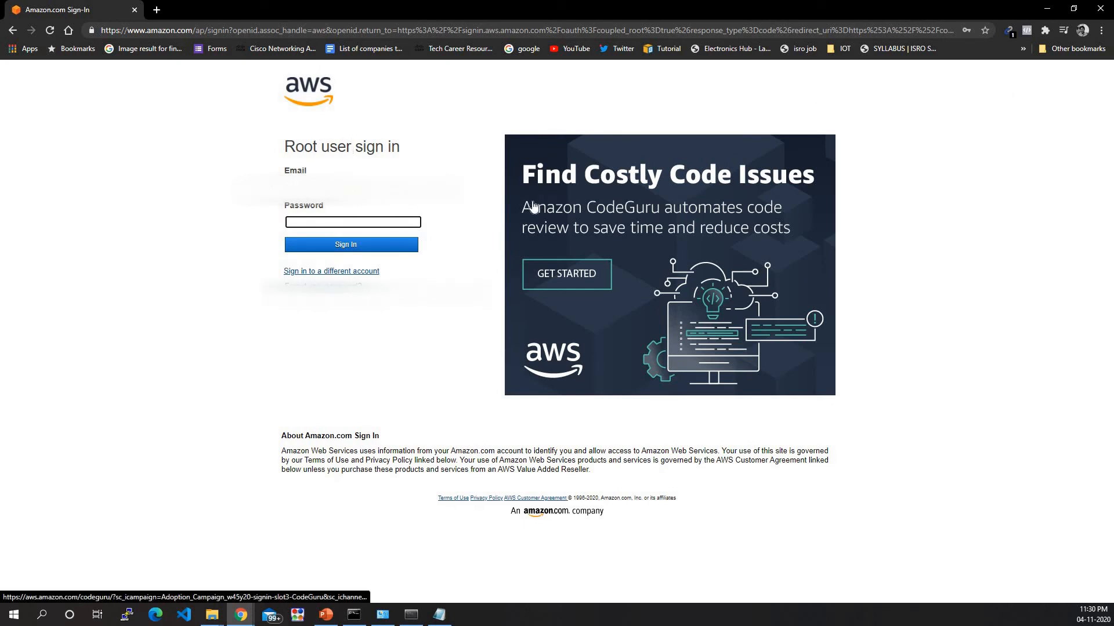
{"action": "left_click", "coordinate": [314, 274]}
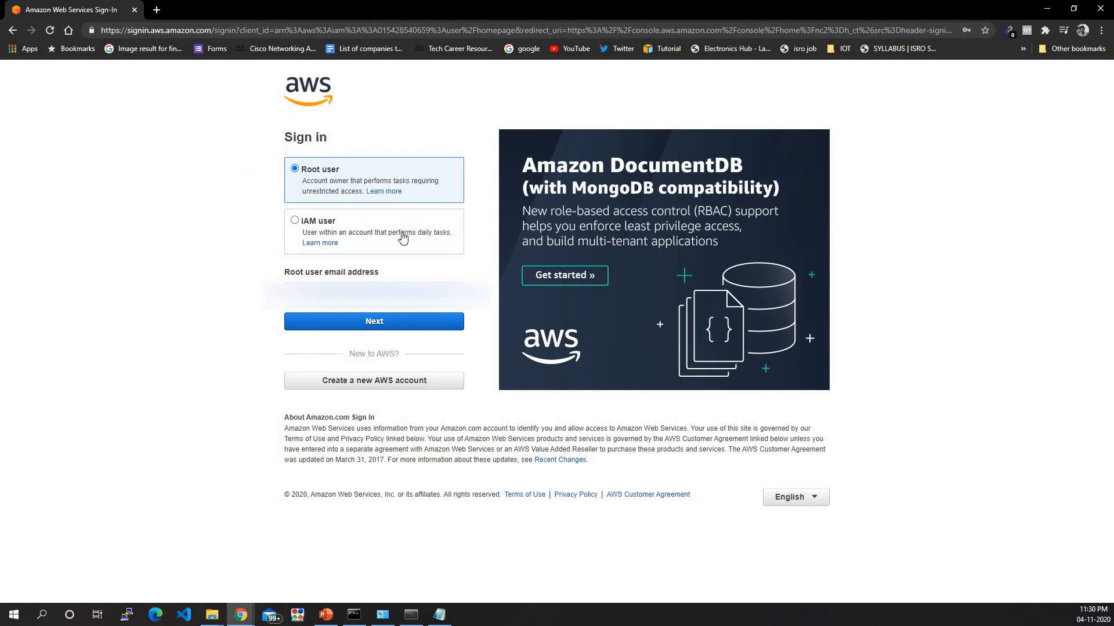
{"action": "left_click", "coordinate": [338, 388]}
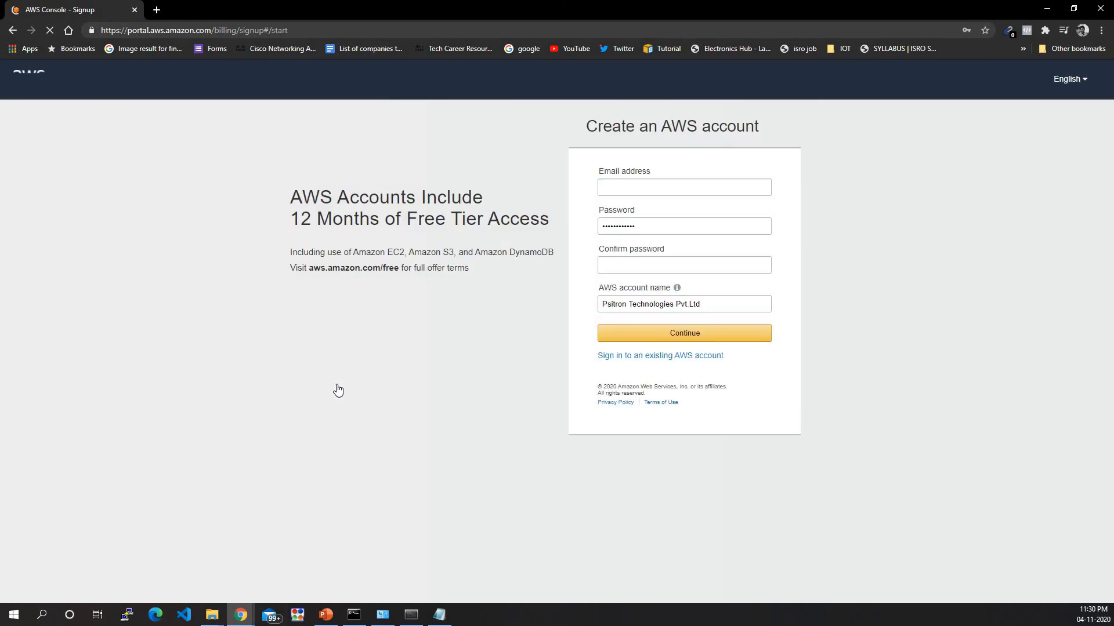
Clear the prefilled AWS account name and password from the sign-up form
{"action": "triple_click", "coordinate": [699, 305]}
{"action": "key", "text": "BackSpace"}
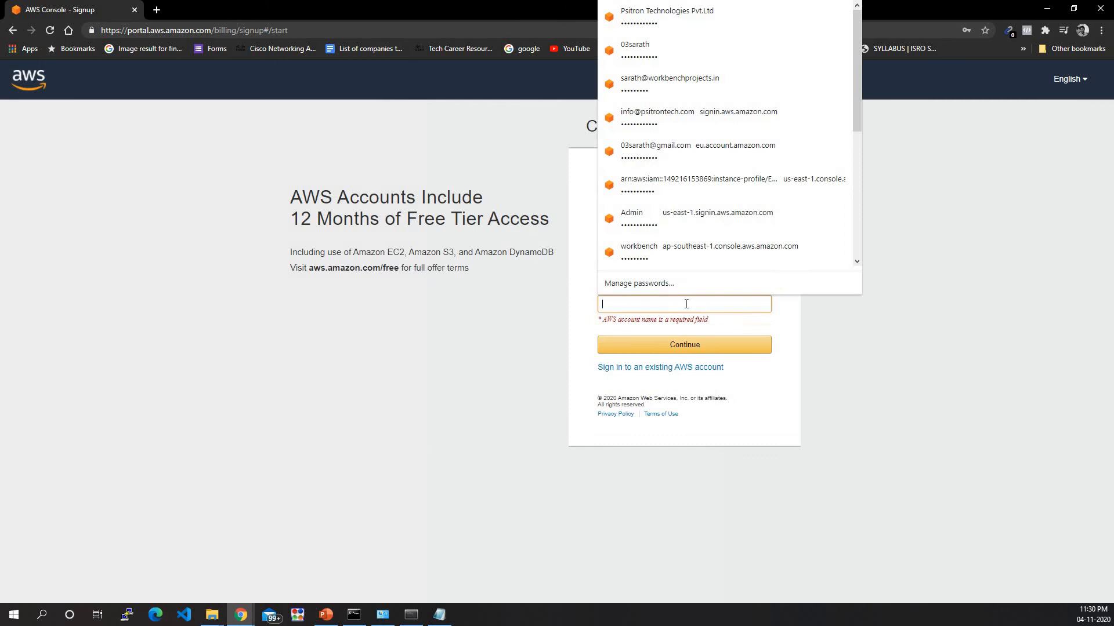
{"action": "left_click", "coordinate": [787, 320]}
{"action": "double_click", "coordinate": [665, 226]}
{"action": "key", "text": "BackSpace"}
{"action": "left_click", "coordinate": [721, 208]}
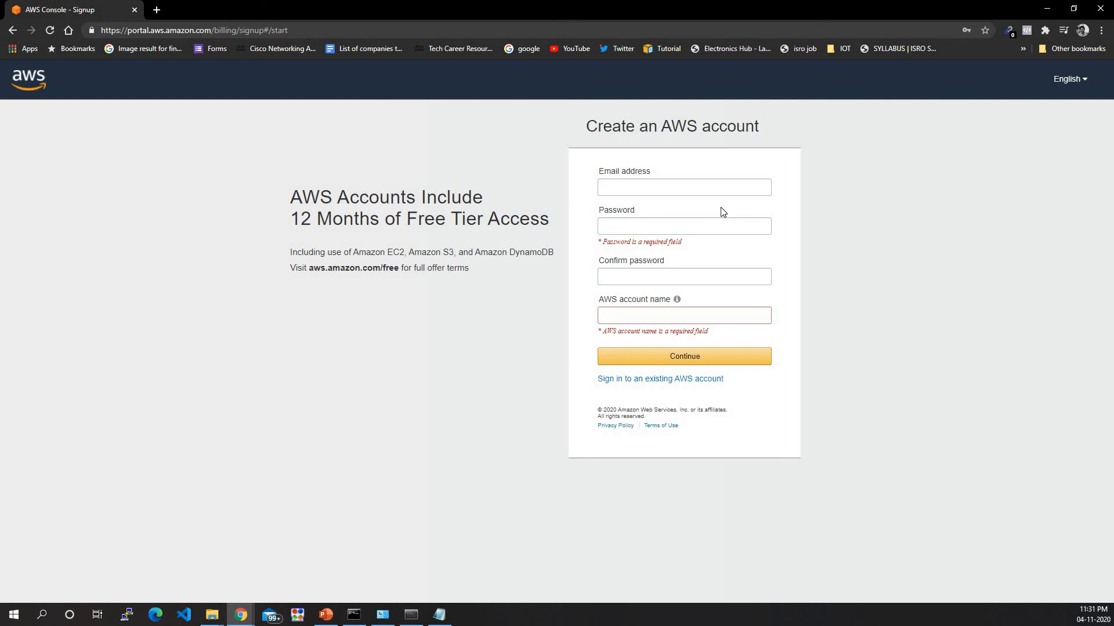
Highlight the heading about 12 months of Free Tier access beside the sign-up form and deselect it
{"action": "left_click_drag", "start_coordinate": [288, 195], "coordinate": [549, 224]}
{"action": "left_click", "coordinate": [524, 302]}
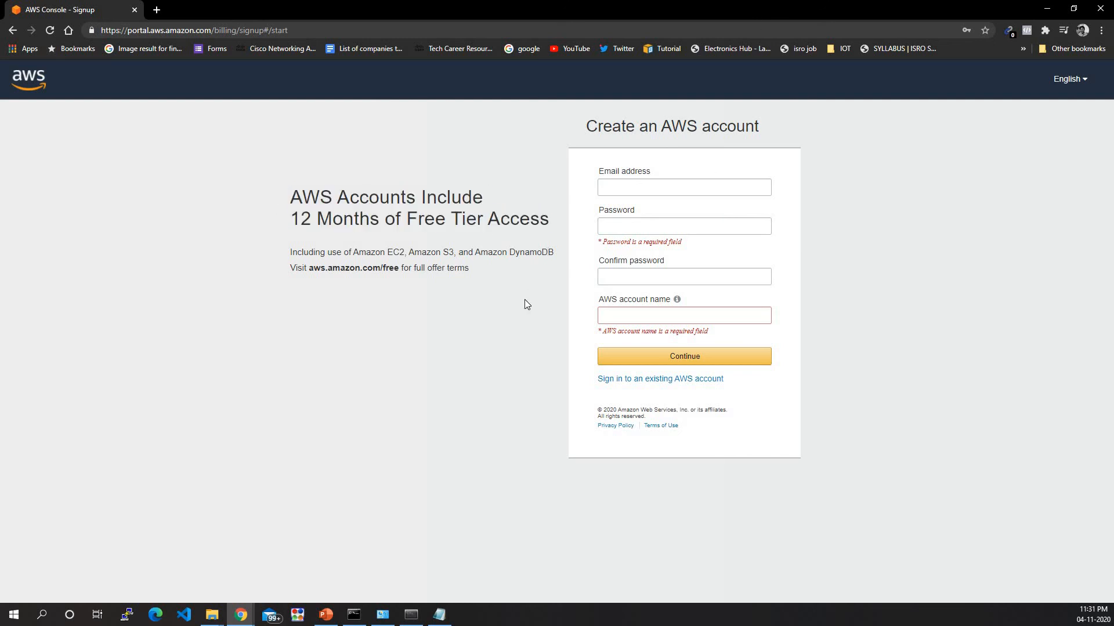